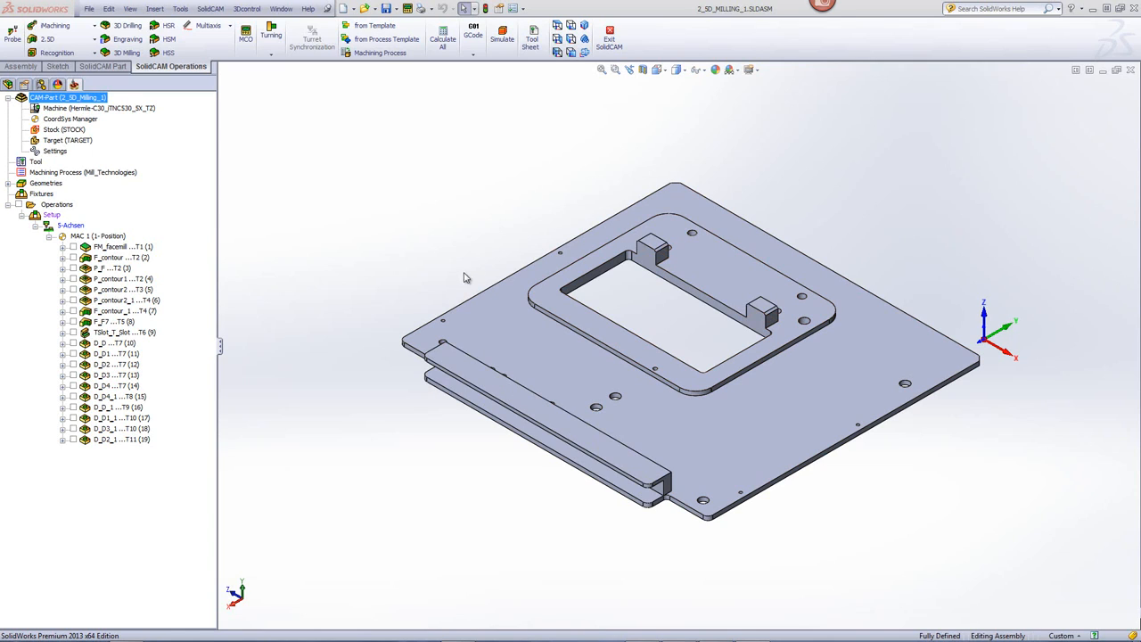
# Step: Open the FM_facemill operation and examine its tool, its facemill geometry on the model and the base geometry definition
pyautogui.click(118, 249)
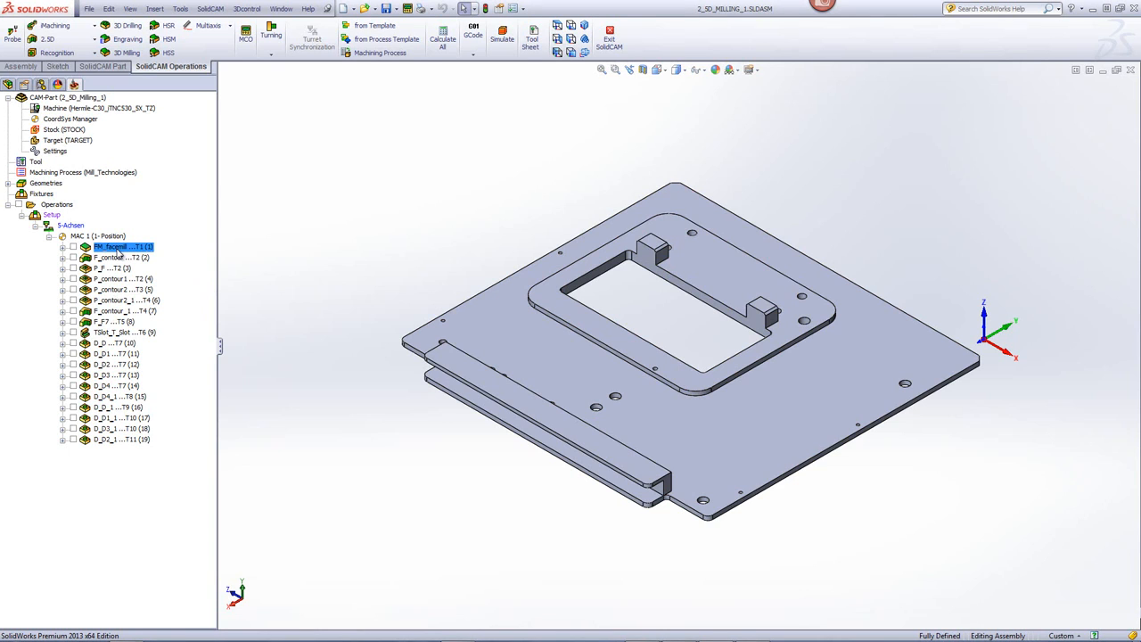
pyautogui.doubleClick(118, 249)
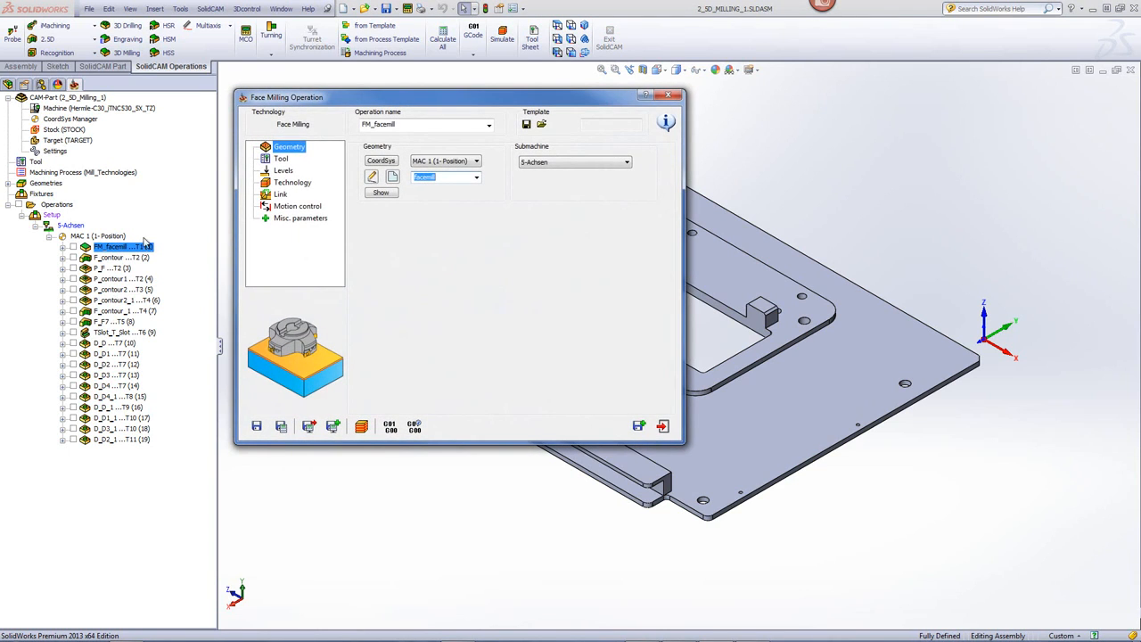
pyautogui.click(281, 159)
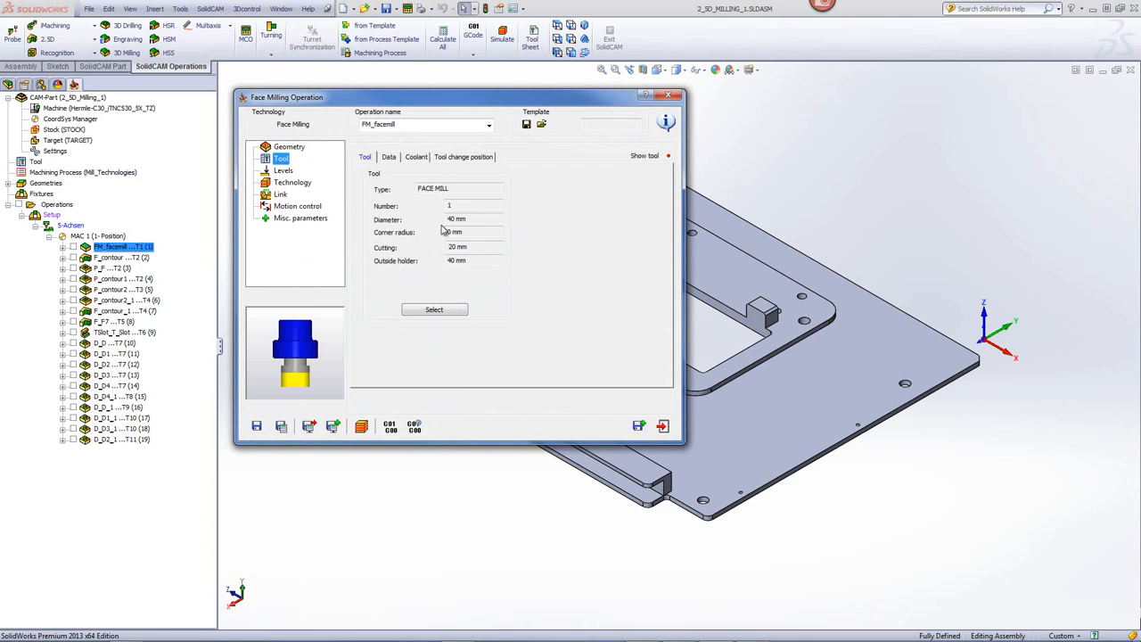
pyautogui.click(301, 148)
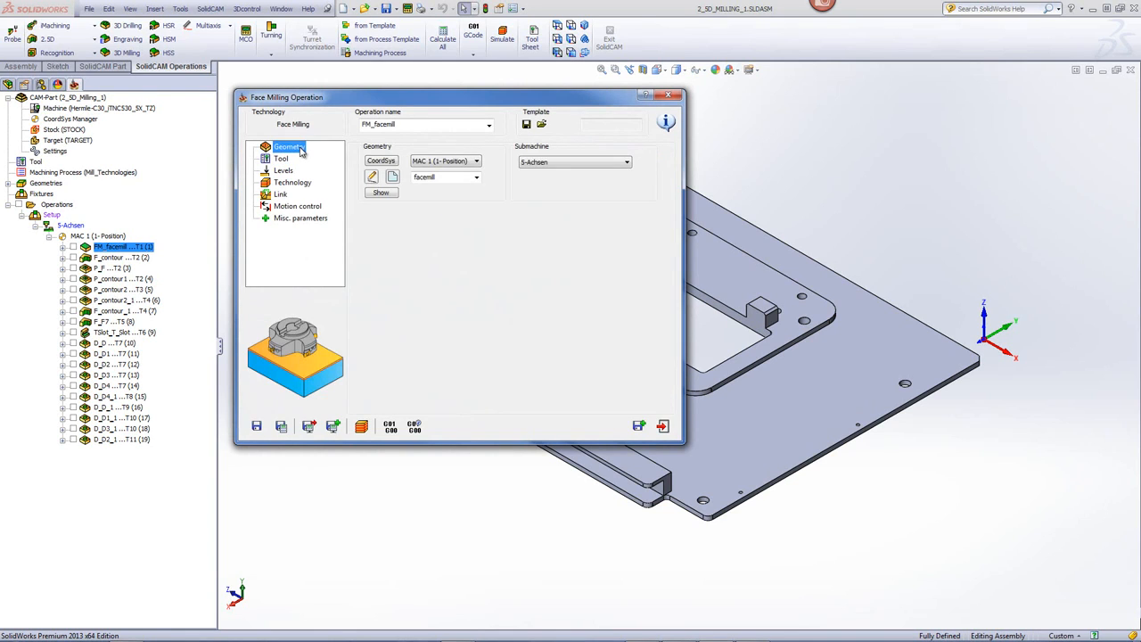
pyautogui.click(385, 193)
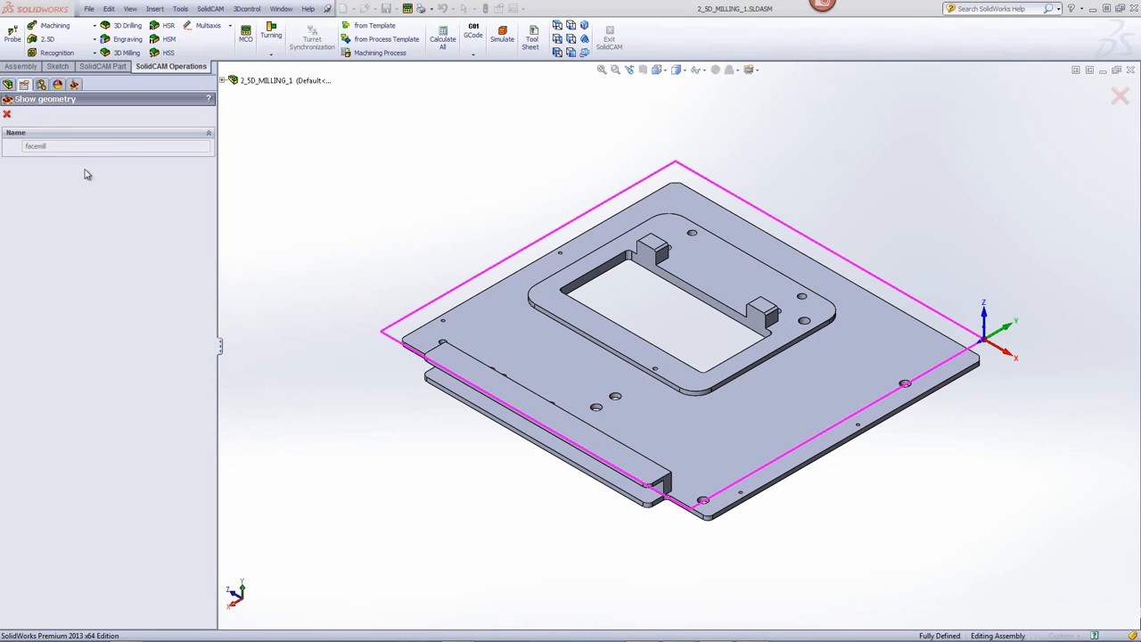
pyautogui.click(7, 114)
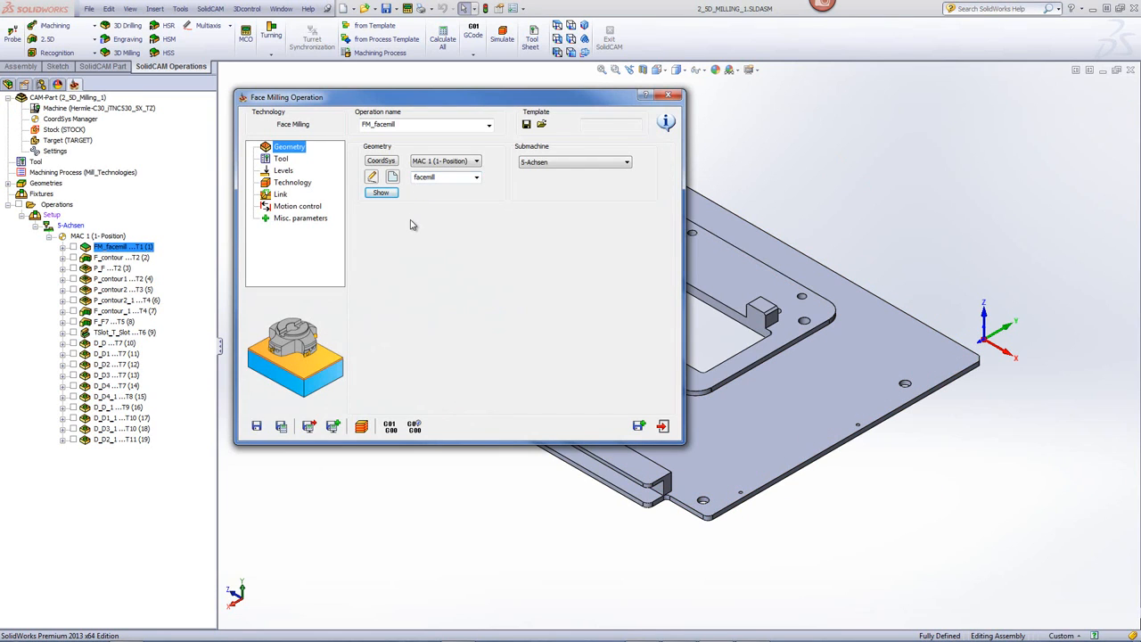
pyautogui.click(373, 178)
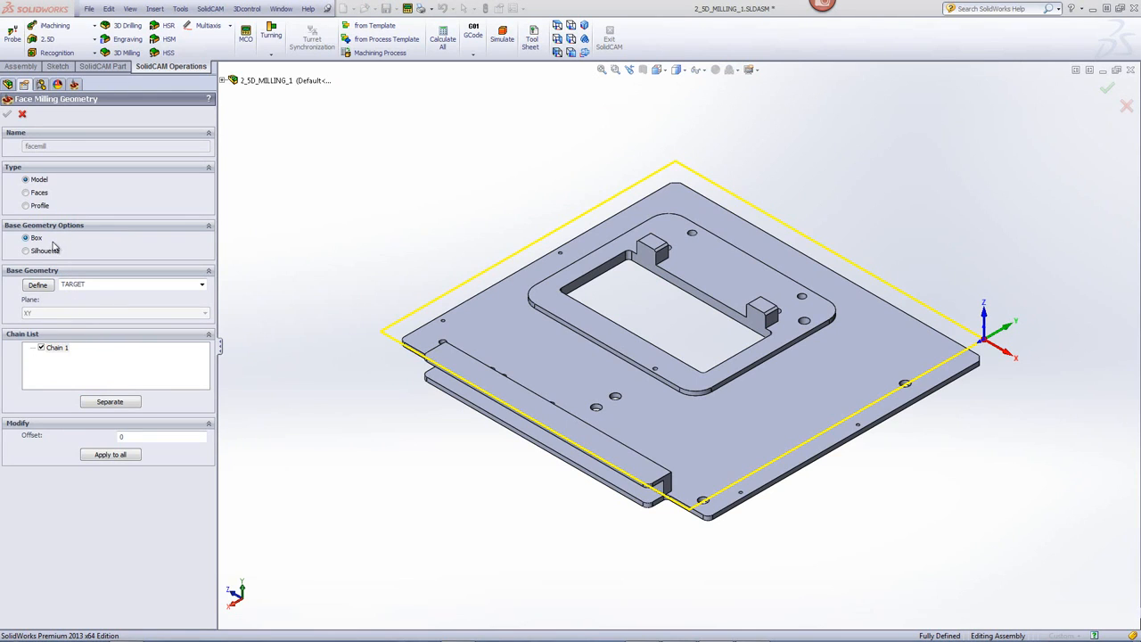
pyautogui.click(8, 114)
# Step: Review the face milling operation's levels, tool, technology settings and hatch parameters
pyautogui.click(284, 171)
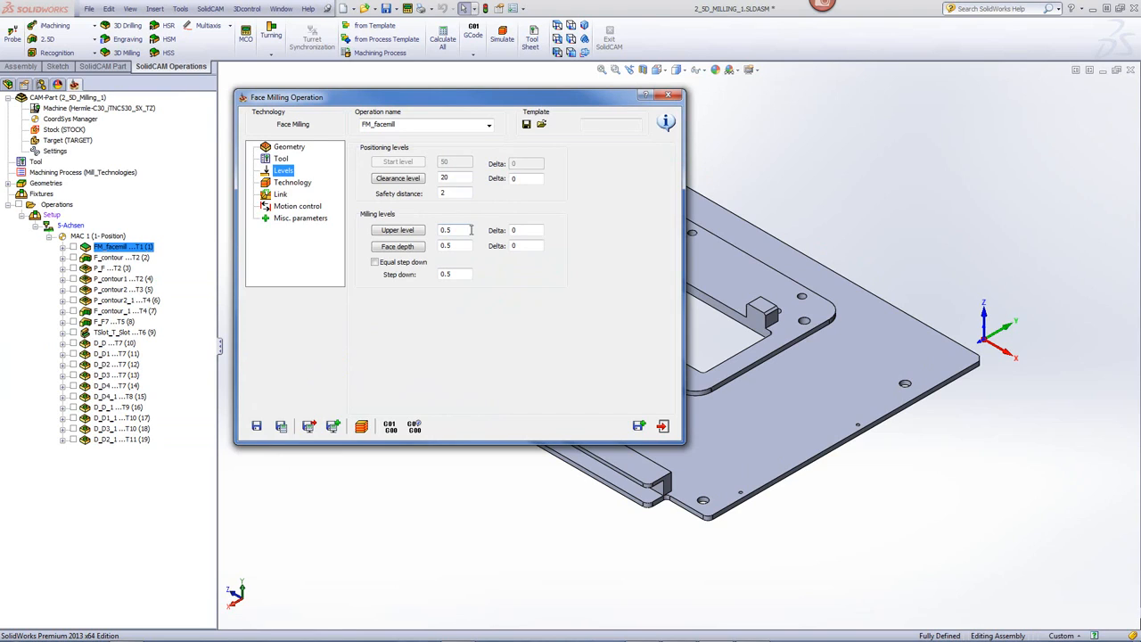
pyautogui.click(292, 183)
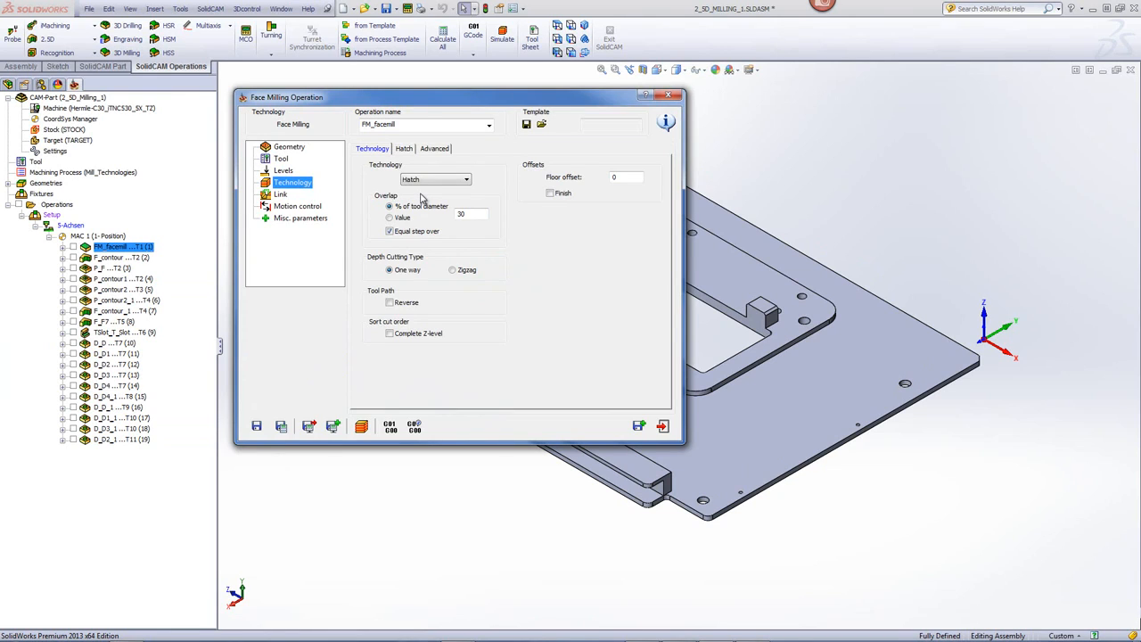
pyautogui.click(282, 160)
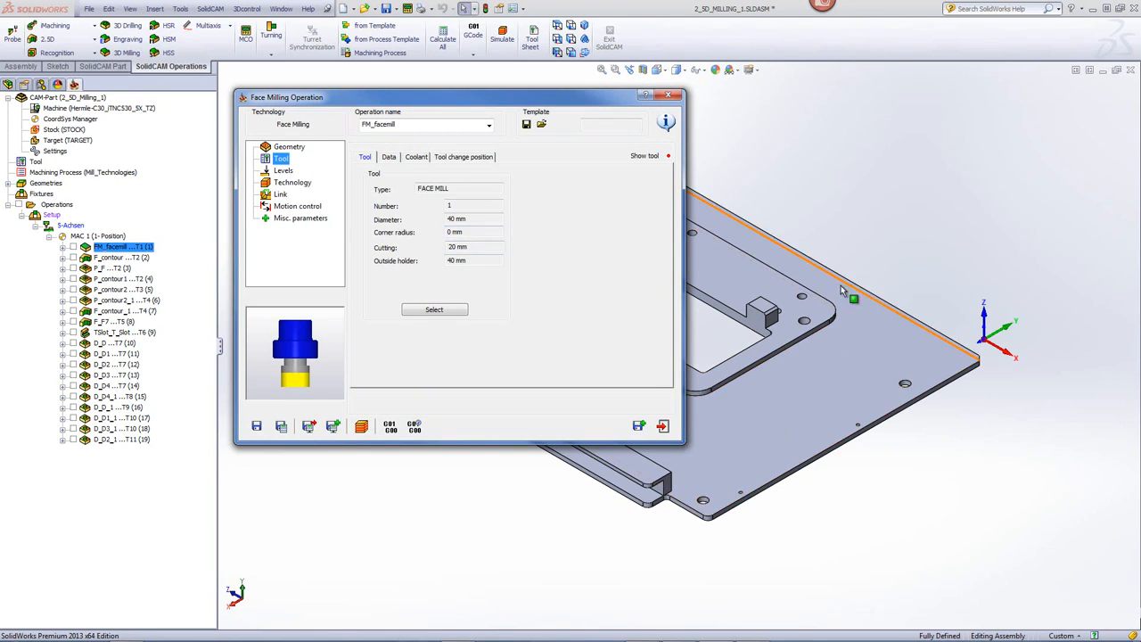
pyautogui.click(286, 186)
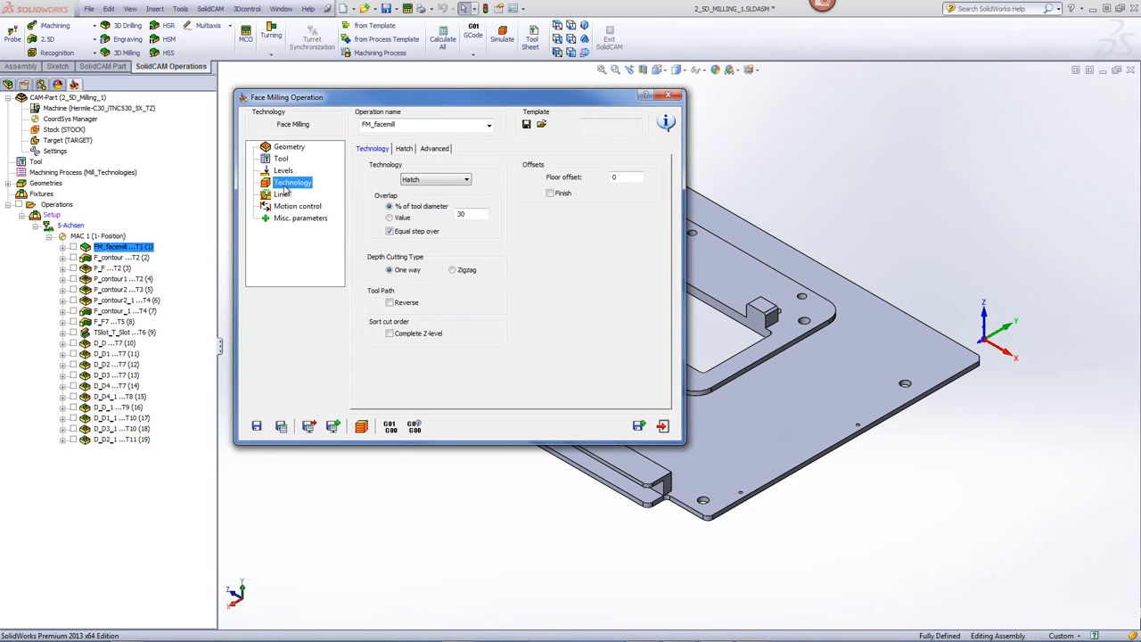
pyautogui.click(403, 148)
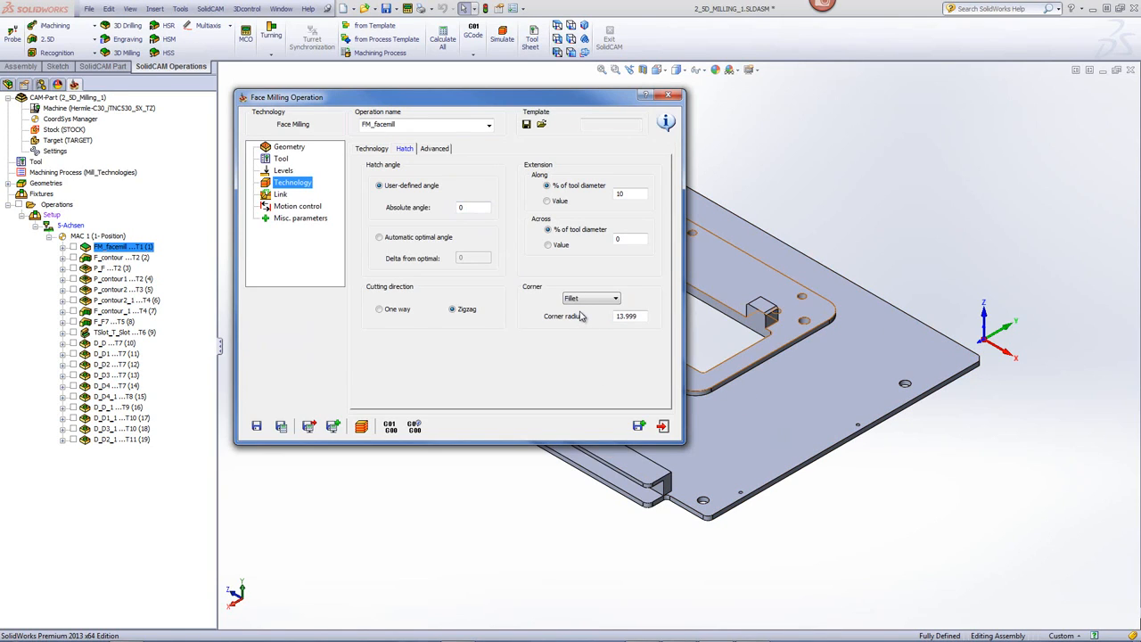
# Step: Simulate the face milling toolpath on the model, stepping through the first moves before running the rest continuously
pyautogui.click(361, 428)
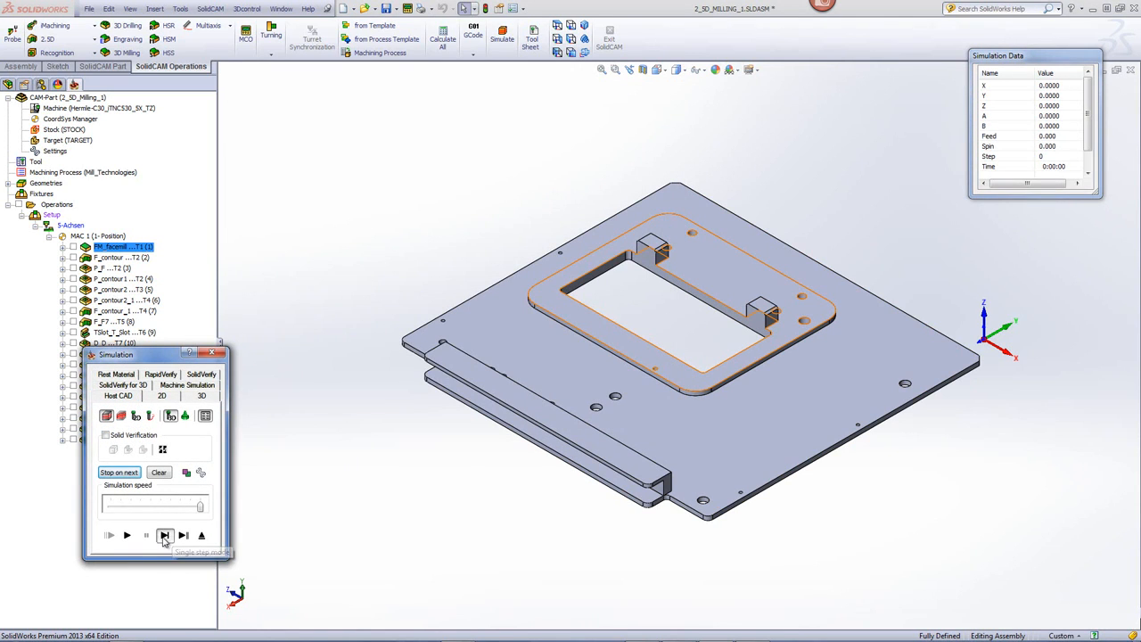
pyautogui.click(164, 536)
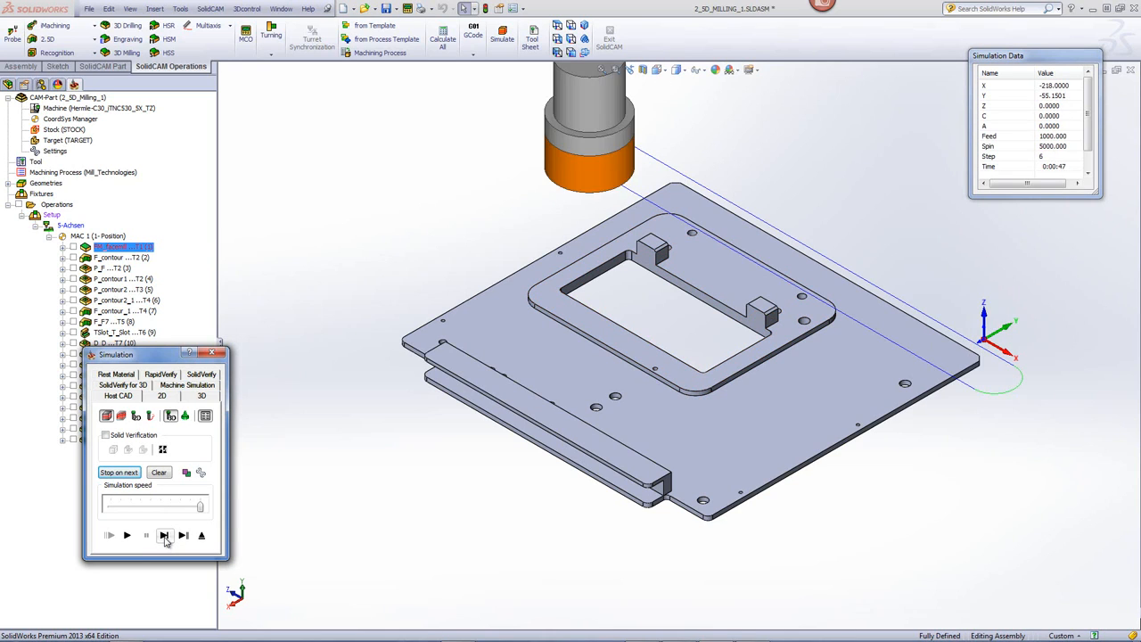
pyautogui.click(164, 535)
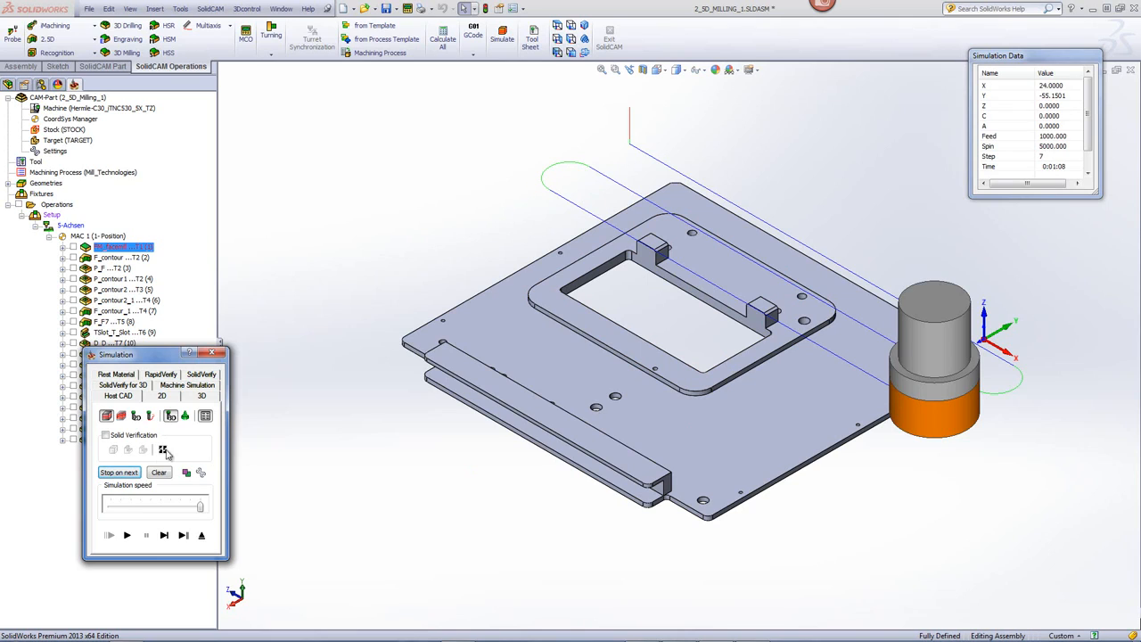
pyautogui.click(129, 536)
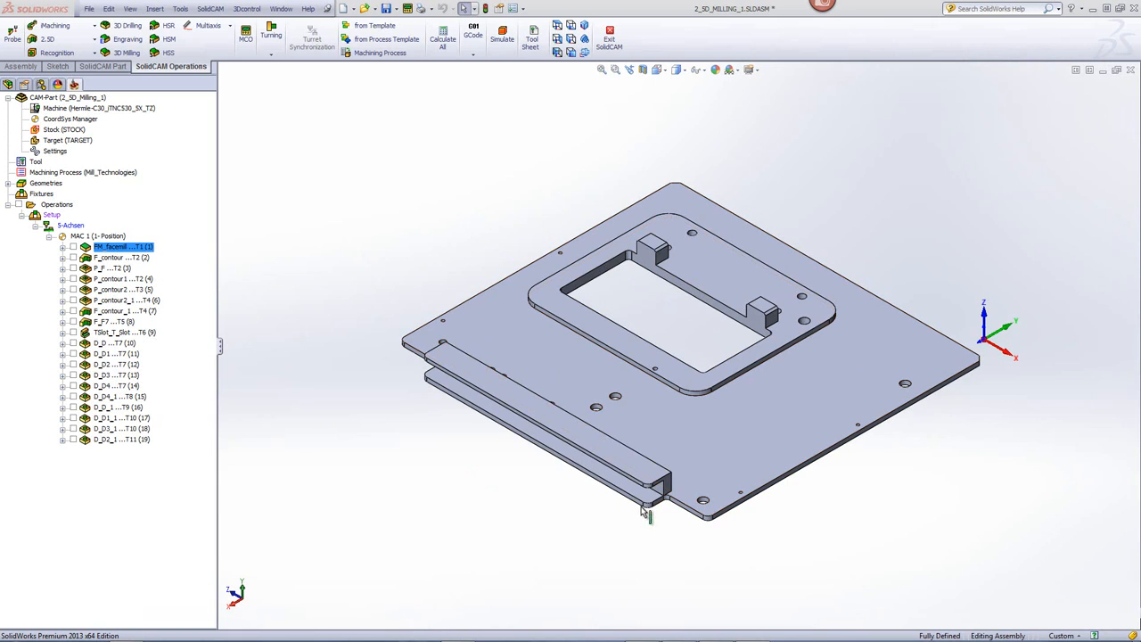
# Step: Open the F_contour profile operation and show its contour geometry in the CAM Top (XY) view
pyautogui.click(113, 257)
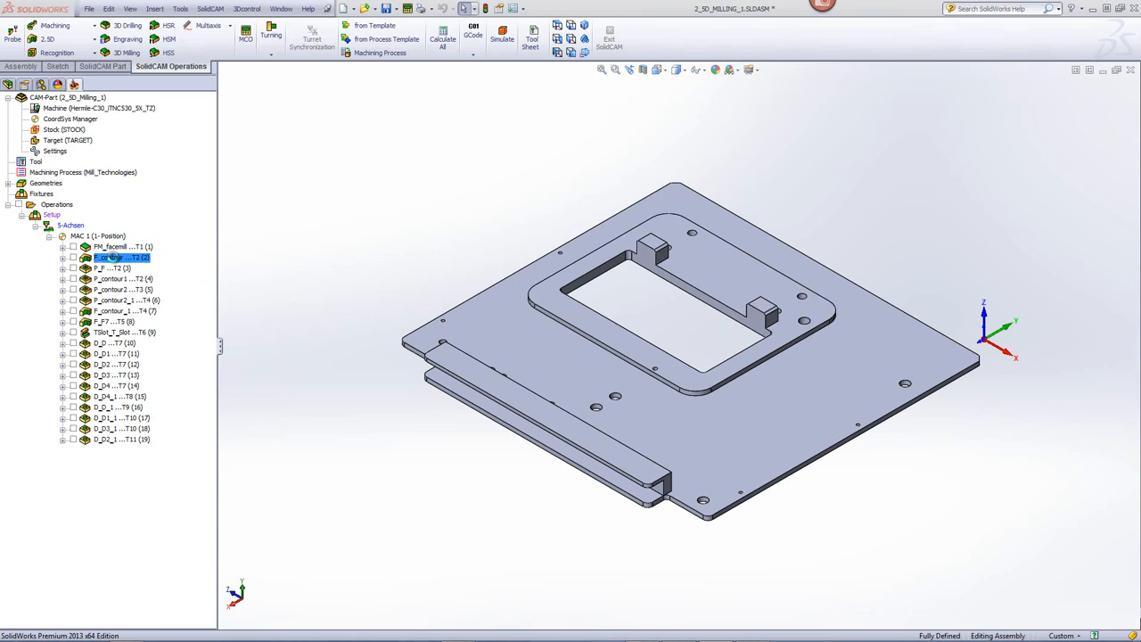
pyautogui.doubleClick(113, 257)
pyautogui.click(388, 194)
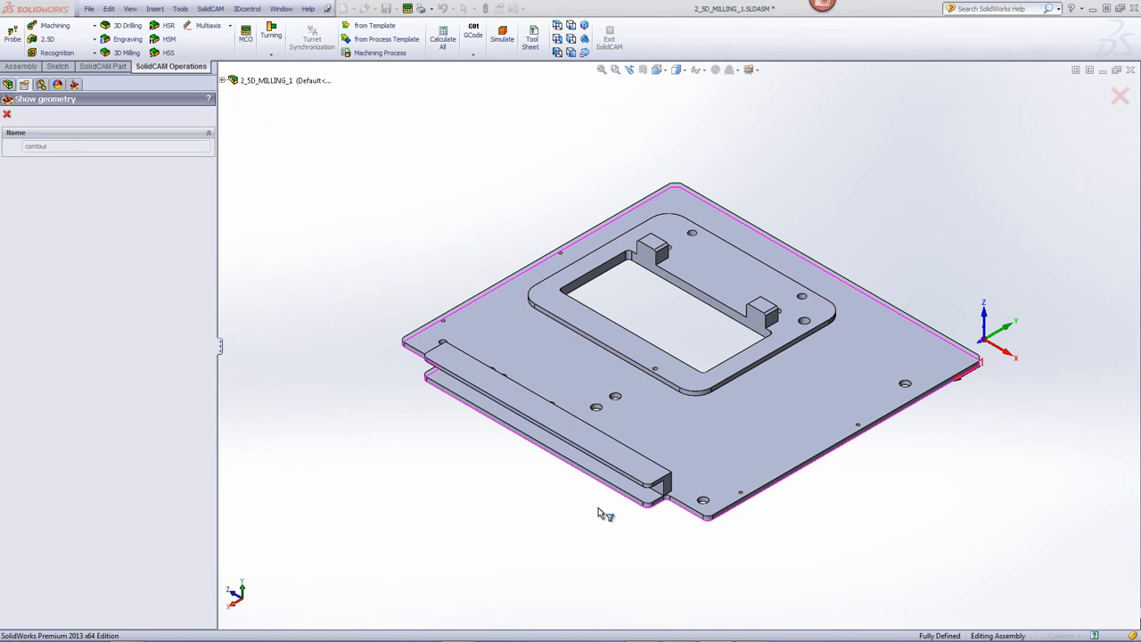
pyautogui.click(556, 26)
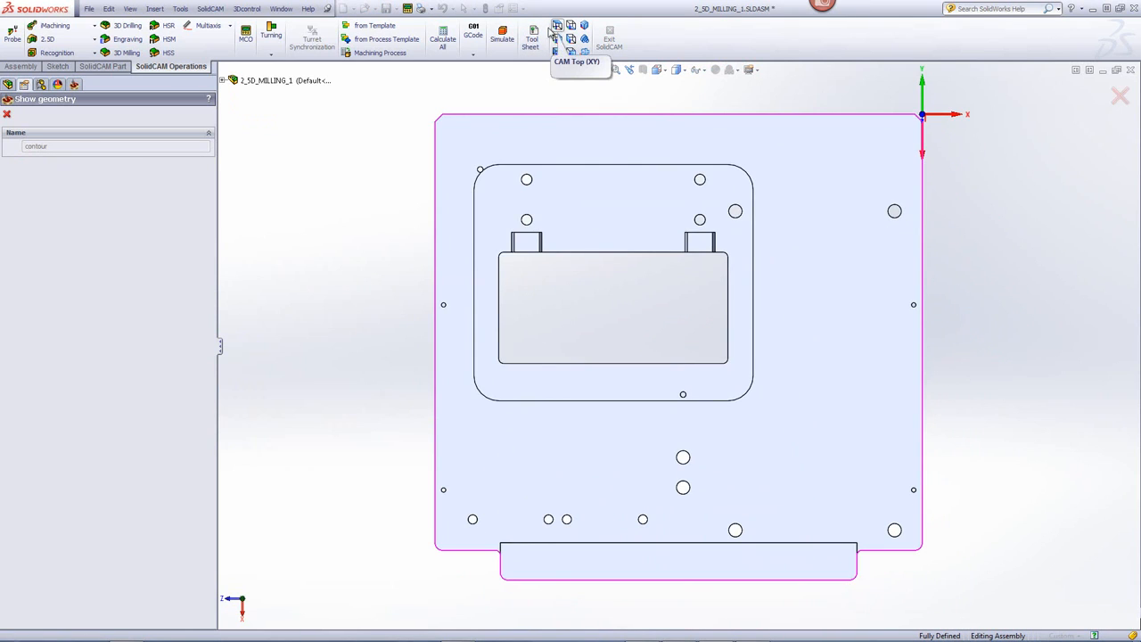
pyautogui.press('Escape')
# Step: Review the F_contour operation's tool, milling levels and technology settings for roughing and finishing
pyautogui.click(281, 159)
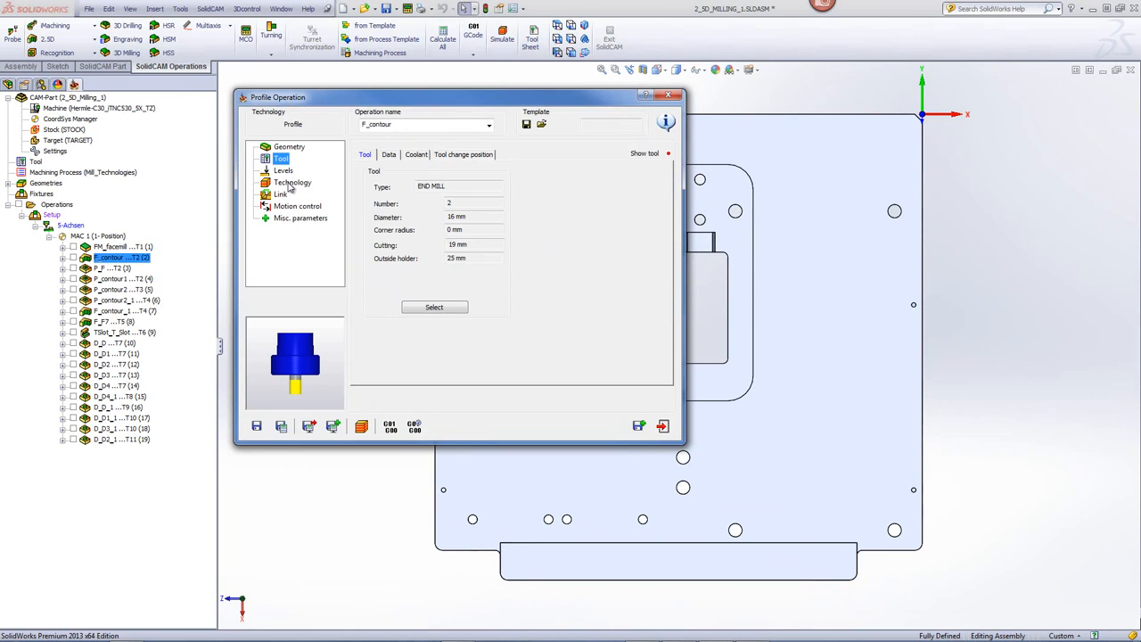
pyautogui.click(291, 183)
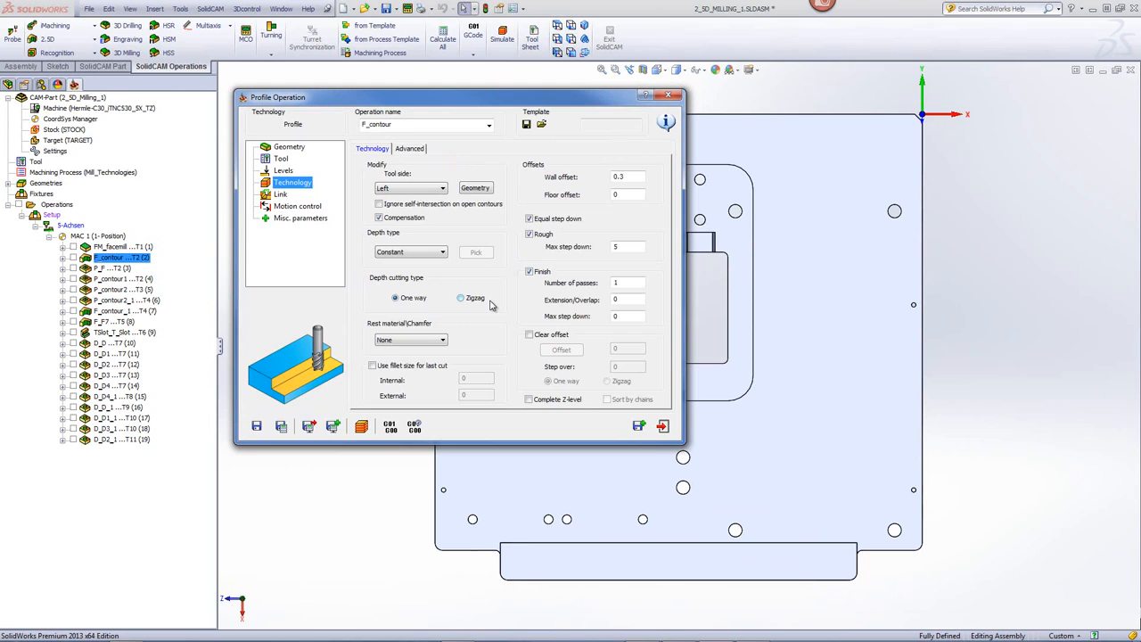
pyautogui.click(283, 170)
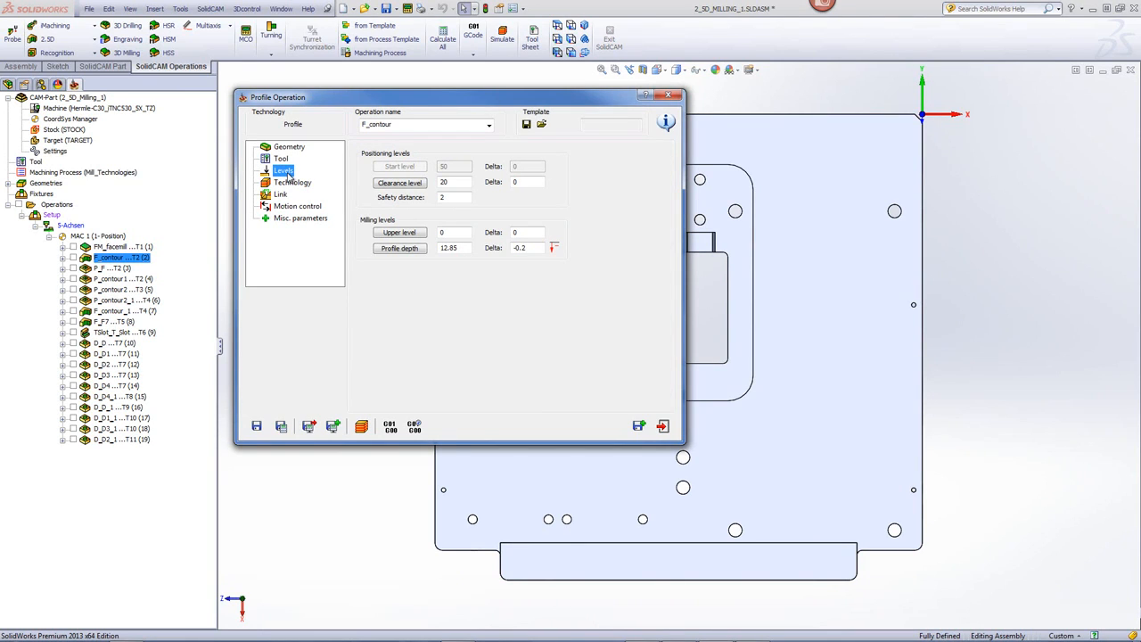
pyautogui.click(292, 183)
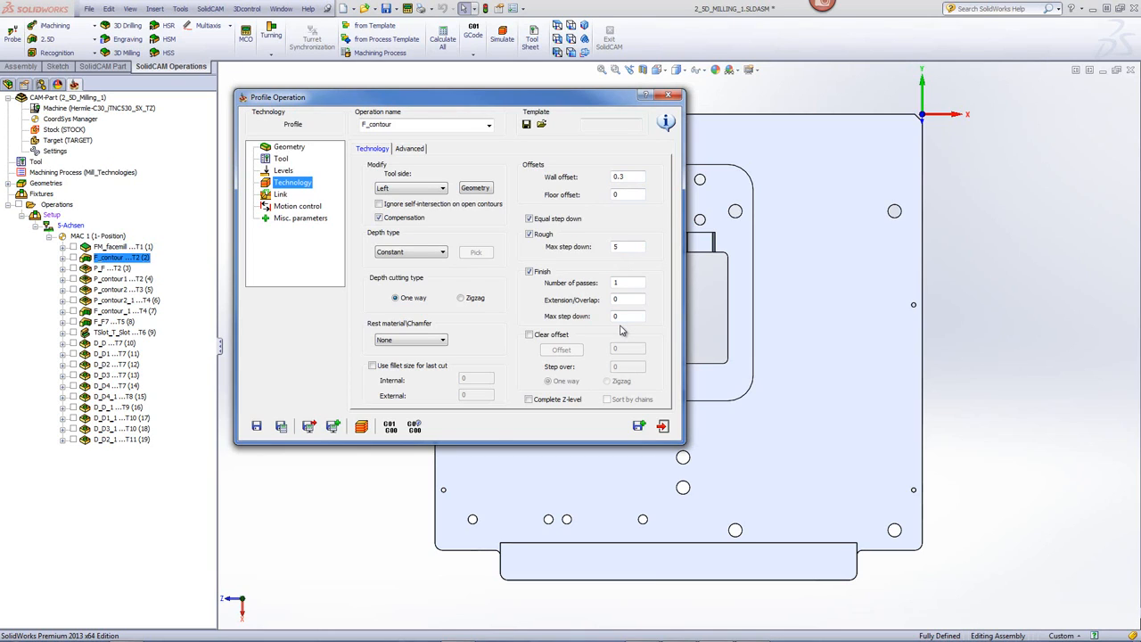
# Step: Simulate the F_contour toolpath on the model at a reduced simulation speed
pyautogui.click(362, 428)
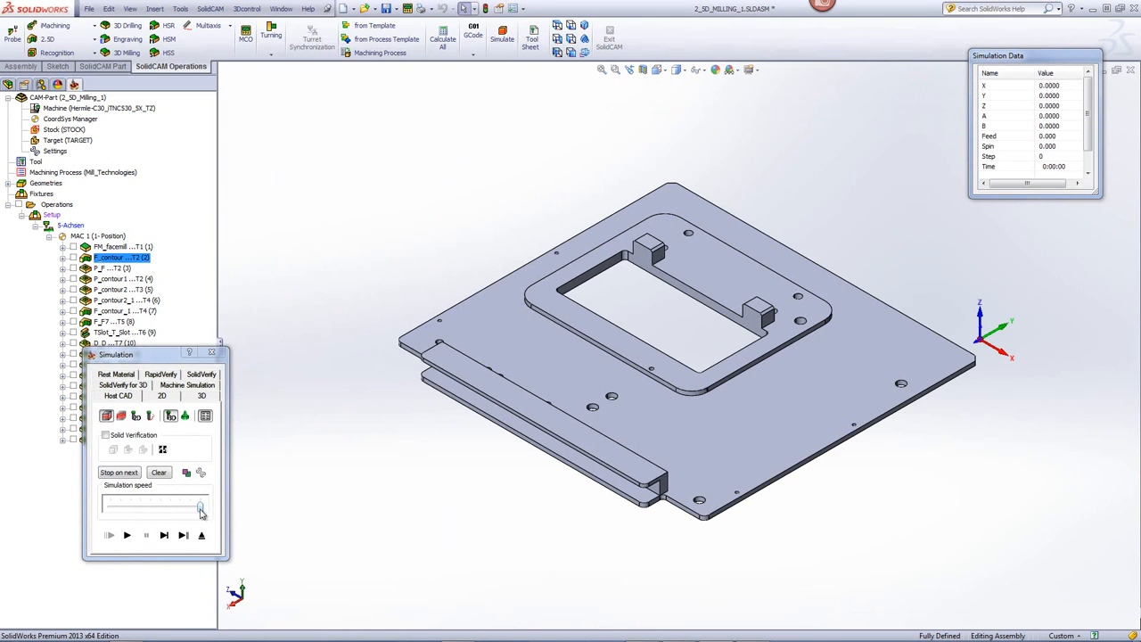
pyautogui.moveTo(200, 508); pyautogui.dragTo(134, 519)
pyautogui.click(126, 535)
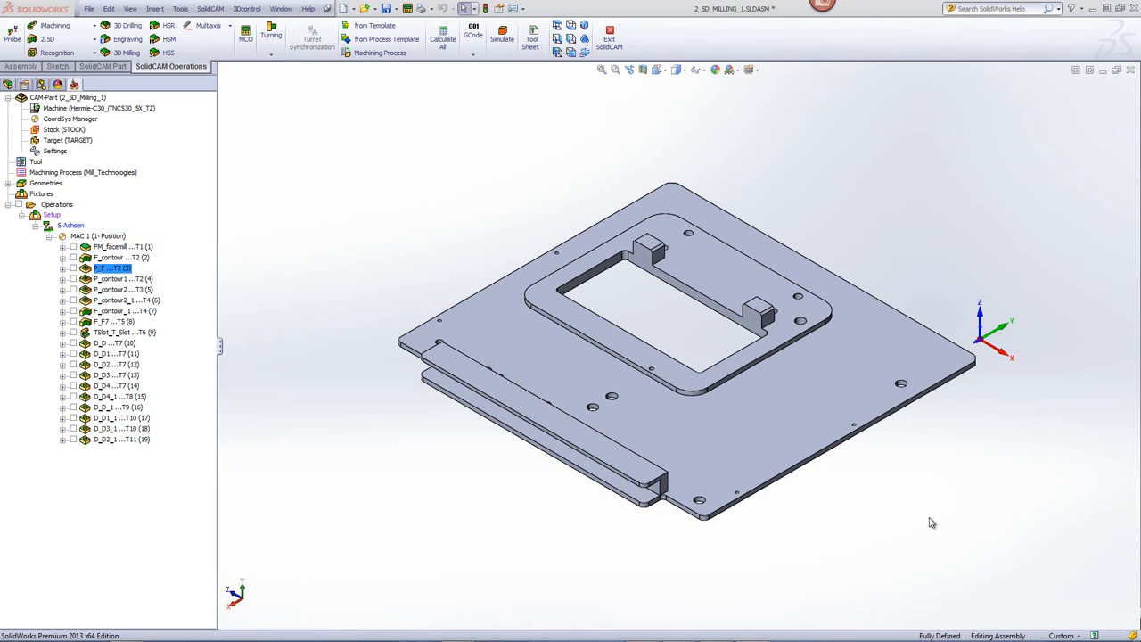
# Step: Highlight the large plate face and the raised frame's upper face one after the other, and clear the selection
pyautogui.click(763, 442)
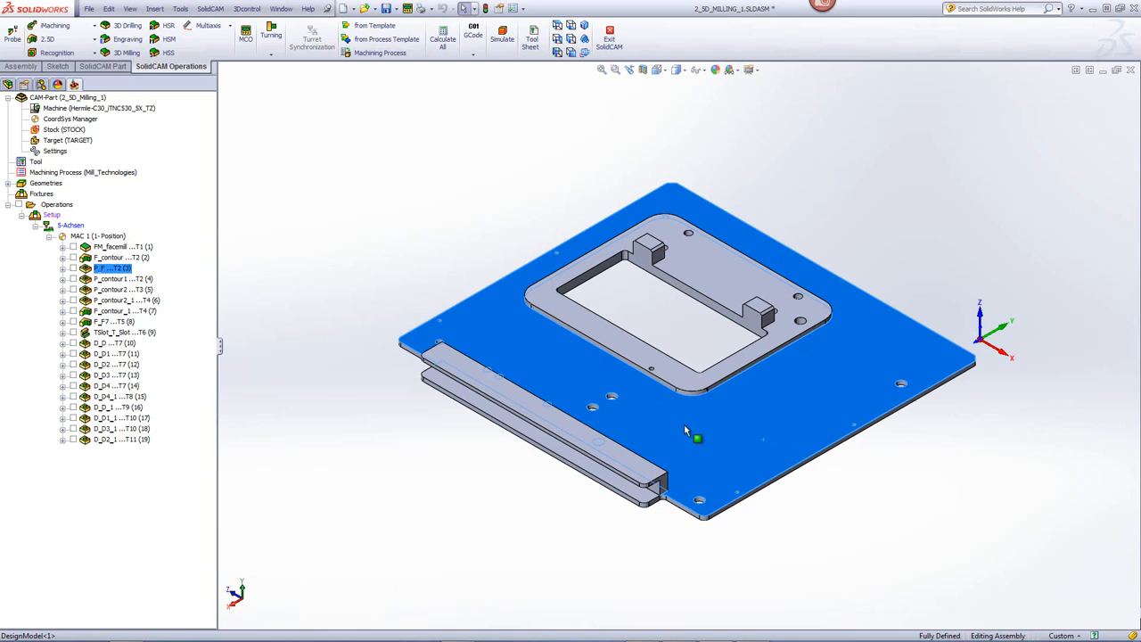
pyautogui.click(936, 206)
pyautogui.click(723, 274)
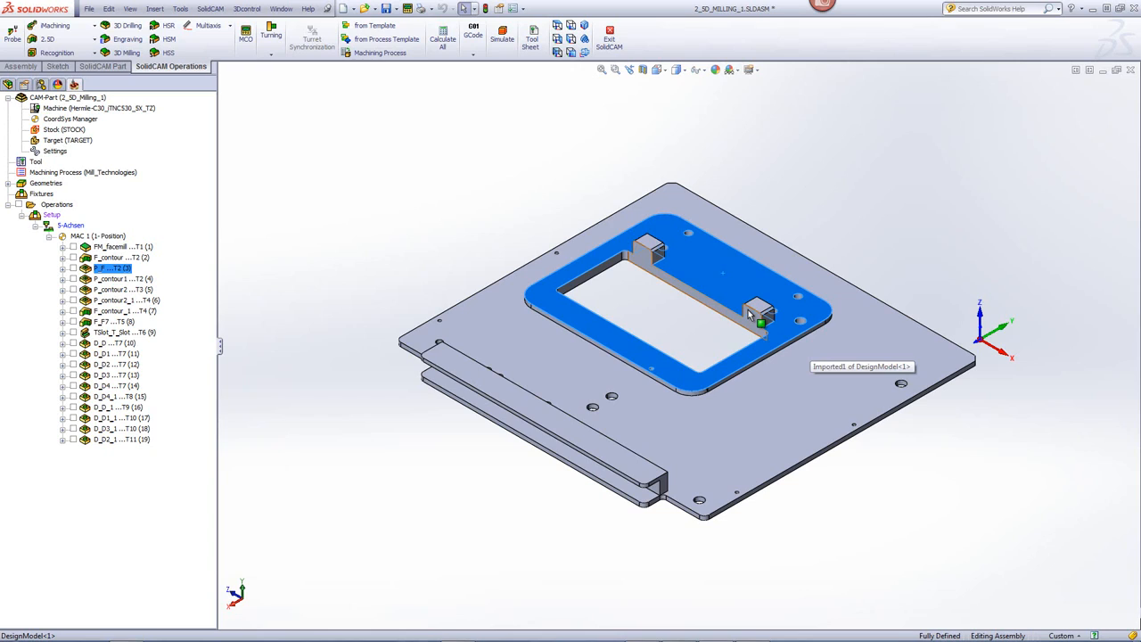
pyautogui.click(970, 181)
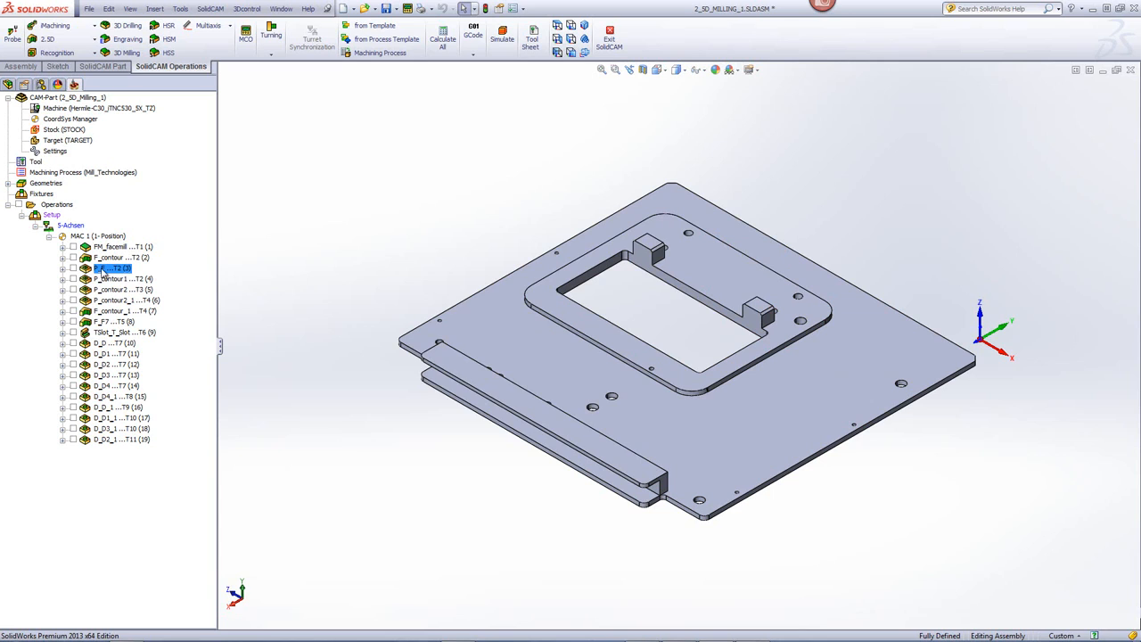
# Step: Open the P_F pocket operation and examine its geometry chains in the CAM Top (XY) view
pyautogui.doubleClick(109, 269)
pyautogui.click(382, 193)
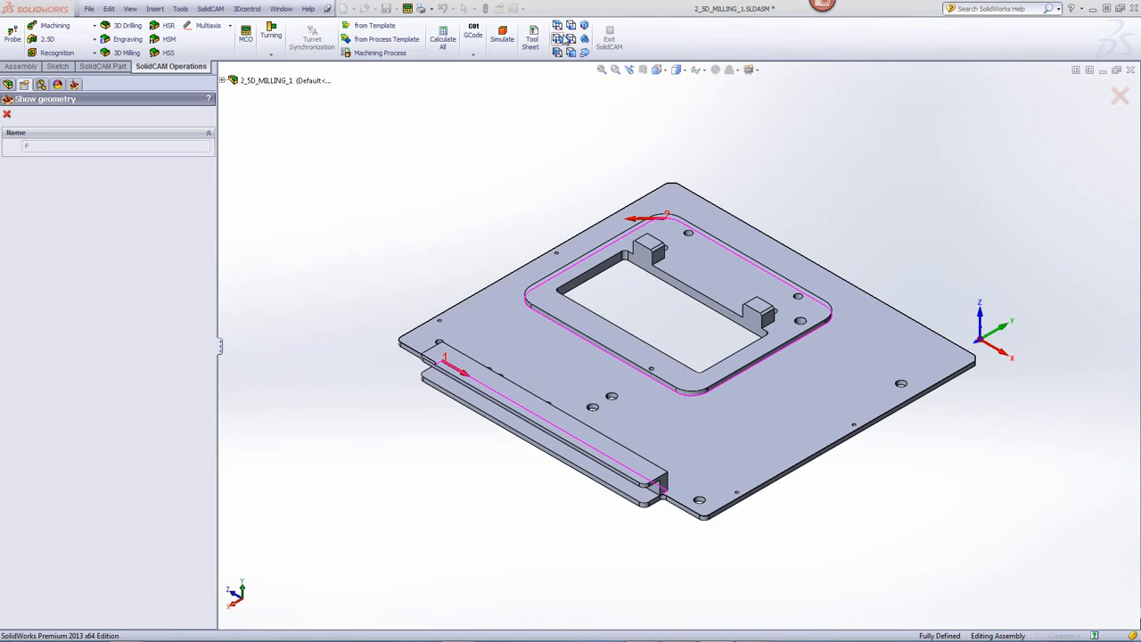
pyautogui.click(559, 27)
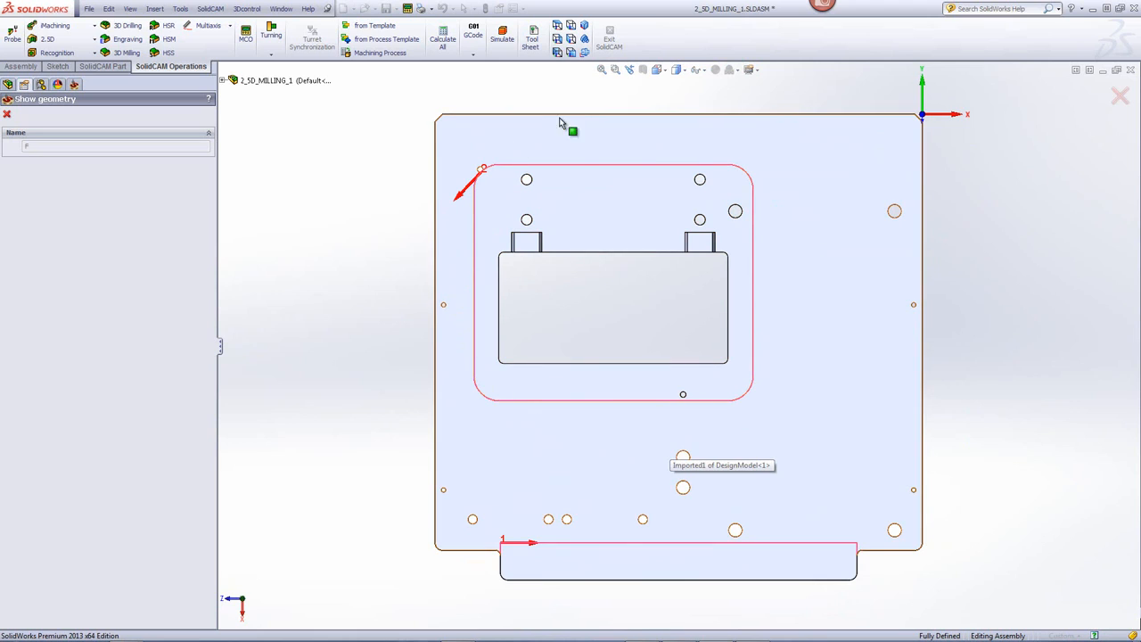
pyautogui.click(7, 114)
# Step: Review the P_F pocket operation's tool, contour technology settings and open pocket options
pyautogui.click(281, 159)
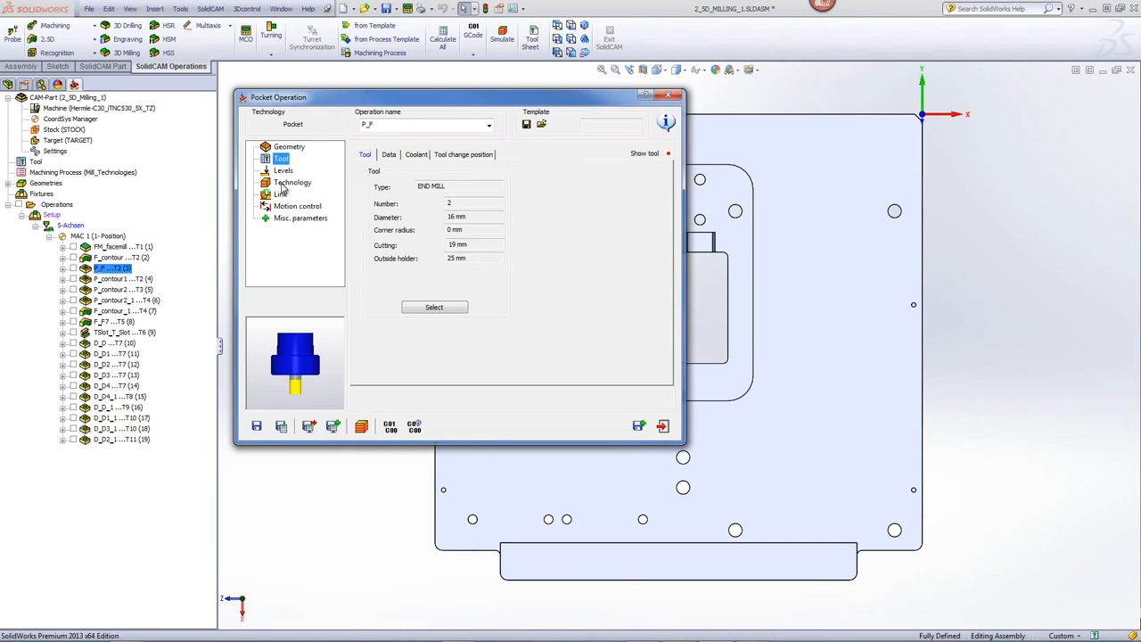
pyautogui.click(284, 182)
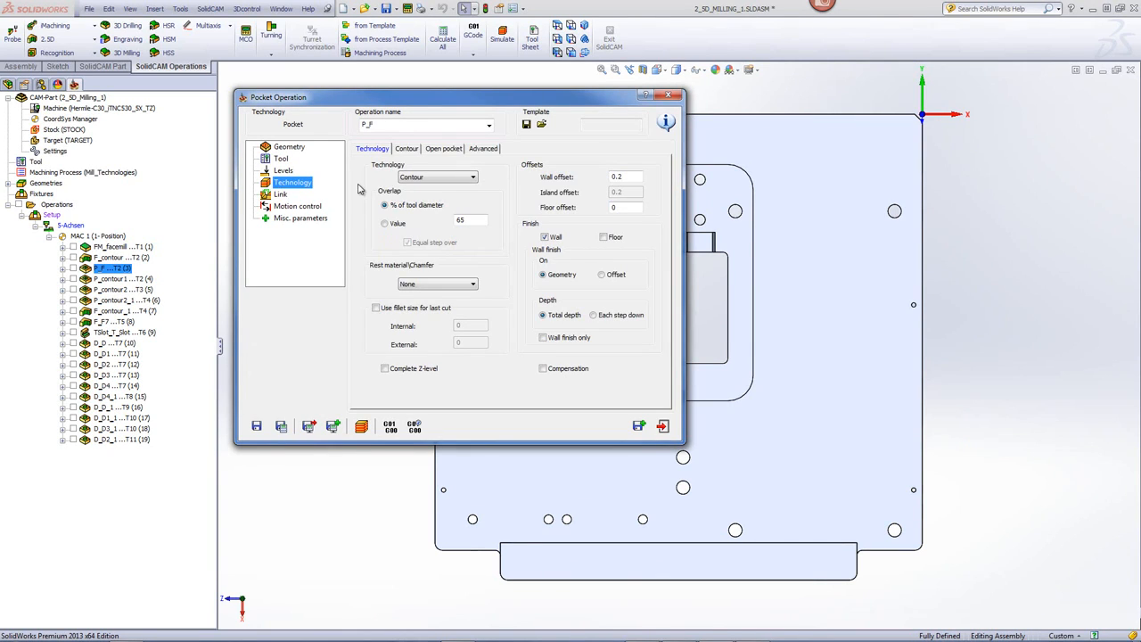
pyautogui.click(445, 149)
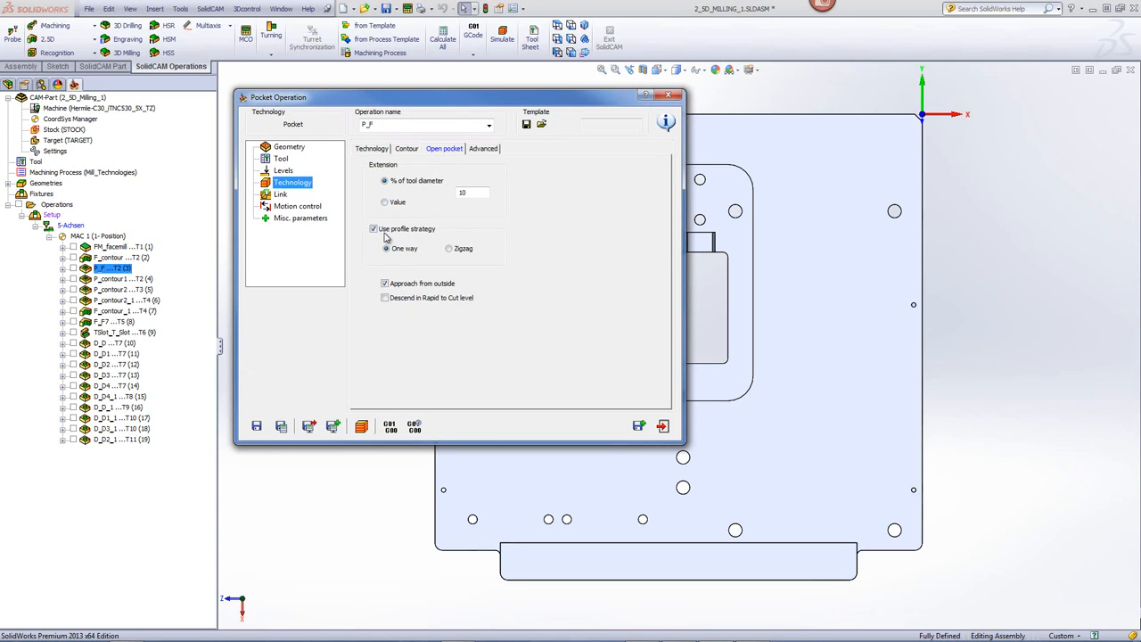
# Step: Simulate the P_F pocket toolpath at a reduced simulation speed
pyautogui.click(362, 427)
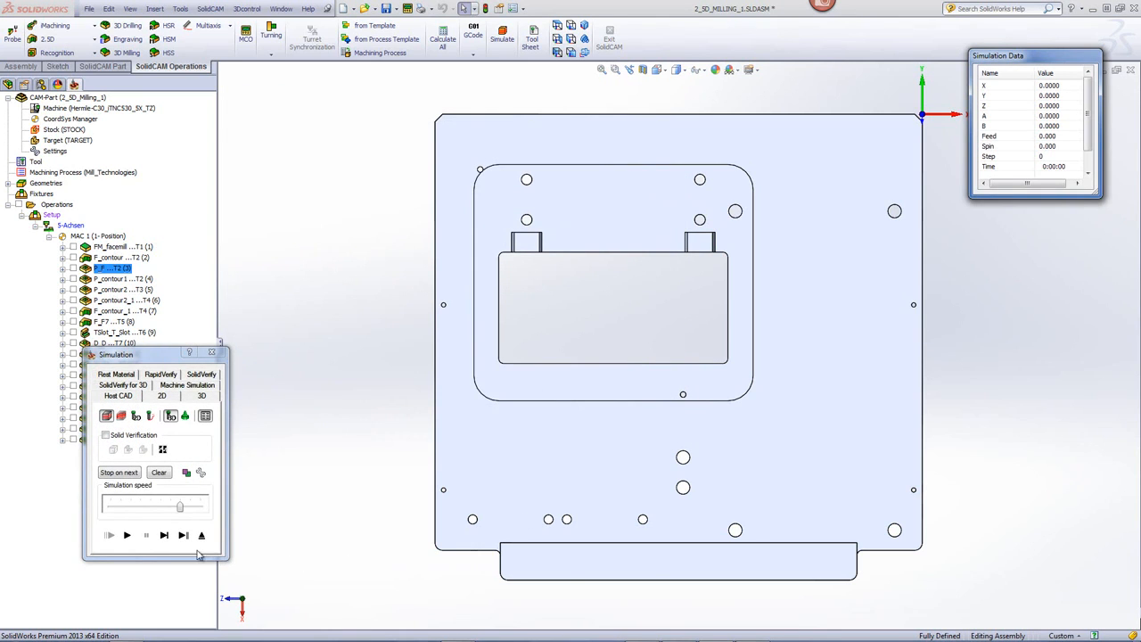
pyautogui.moveTo(180, 506); pyautogui.dragTo(150, 505)
pyautogui.click(134, 535)
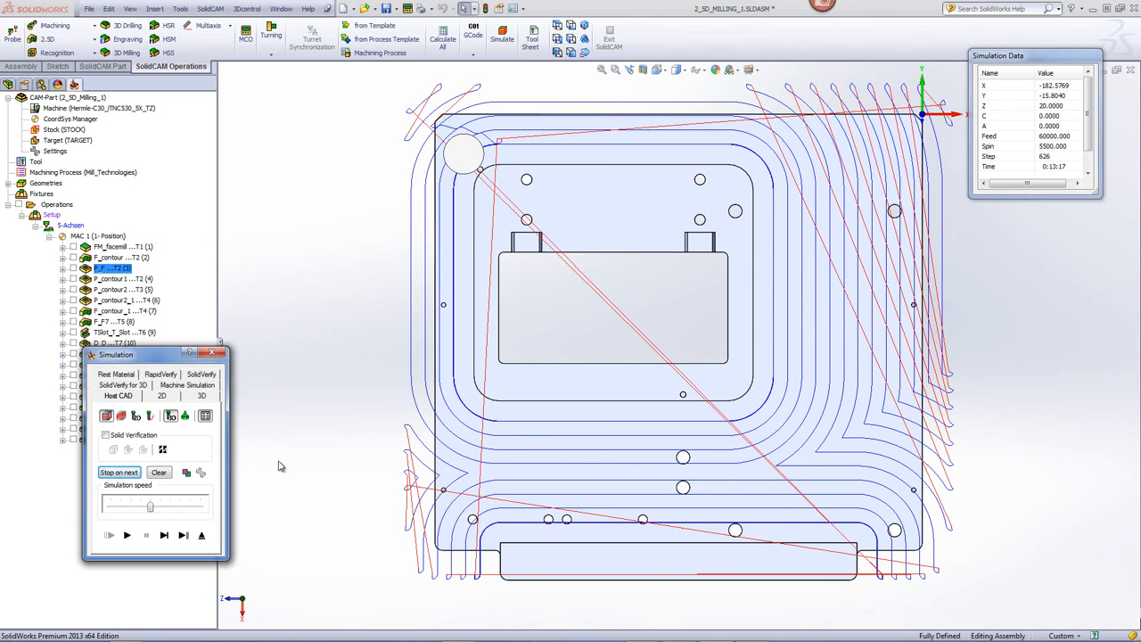
# Step: Leave the P_F simulation and operation, and display the P_contour1 toolpath on the model before hiding it again
pyautogui.click(203, 536)
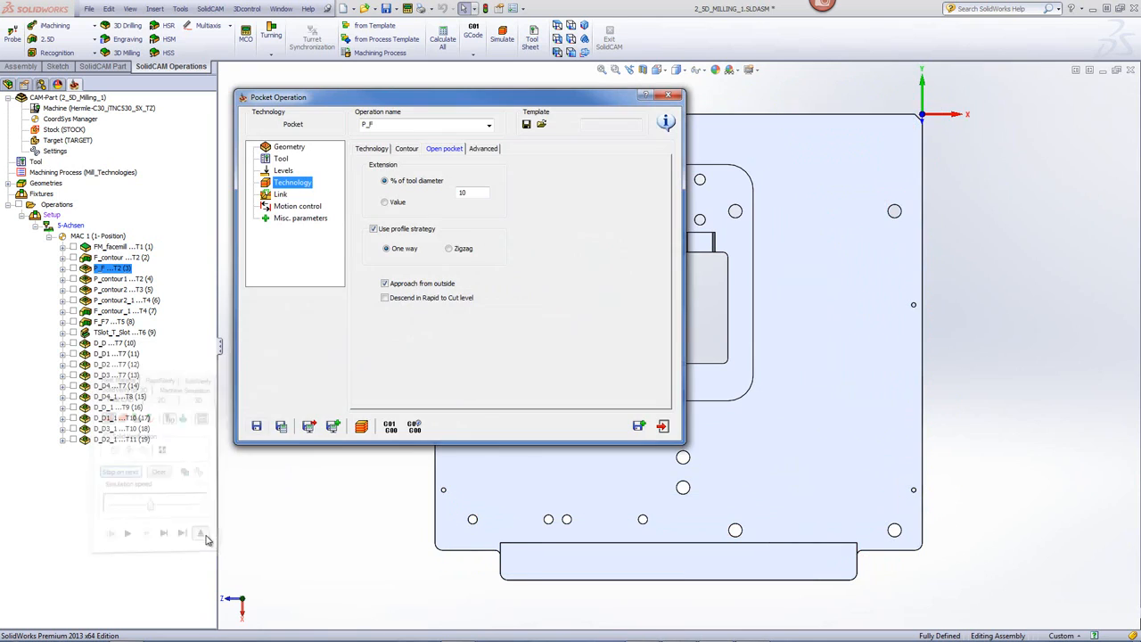
pyautogui.click(670, 421)
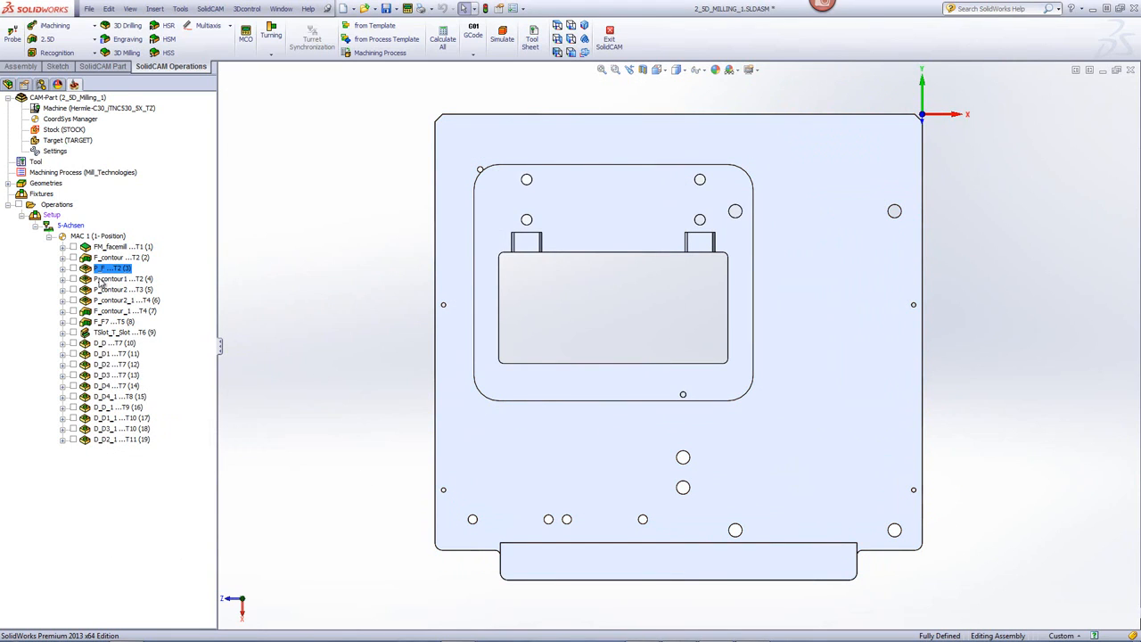
pyautogui.click(101, 280)
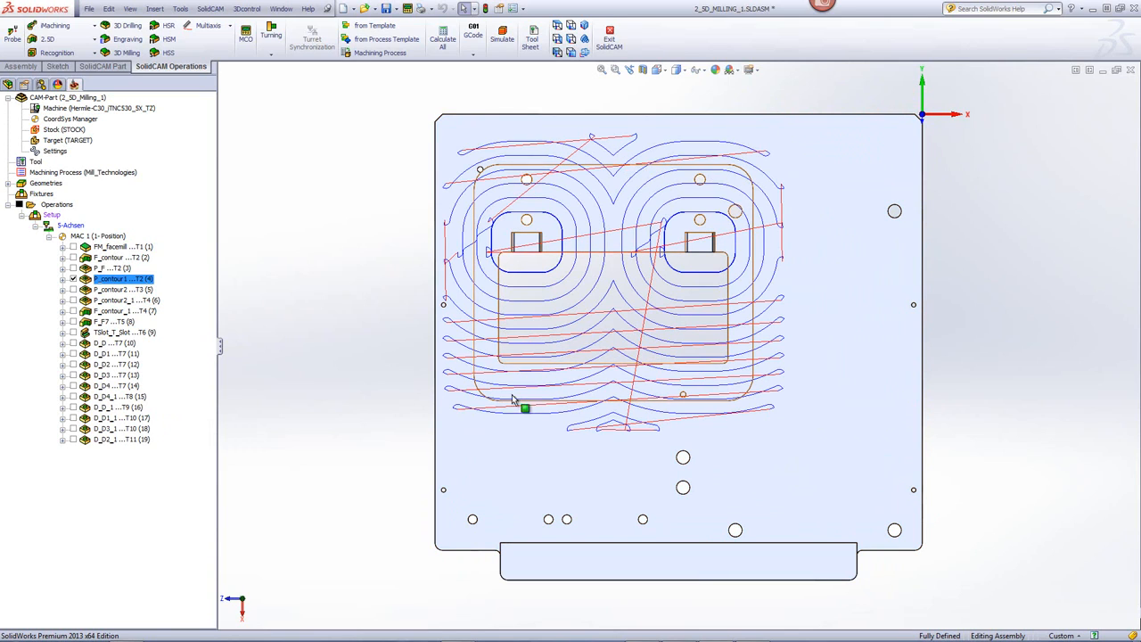
pyautogui.click(73, 279)
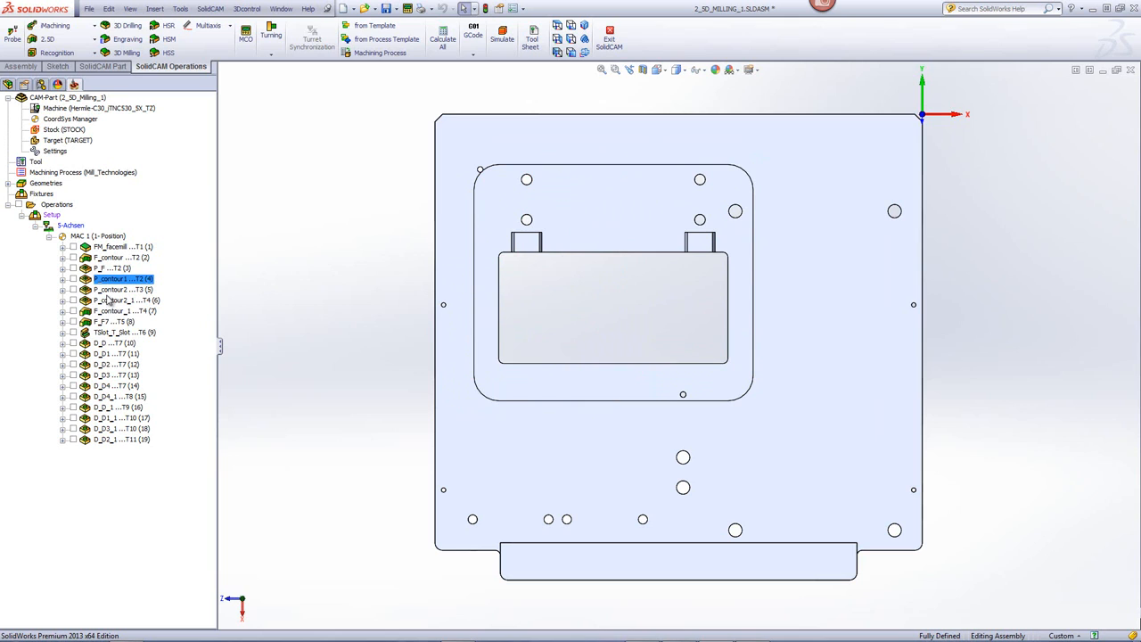
# Step: Open the P_contour2 pocket operation and review its geometry chain, tool data and technology settings
pyautogui.doubleClick(108, 290)
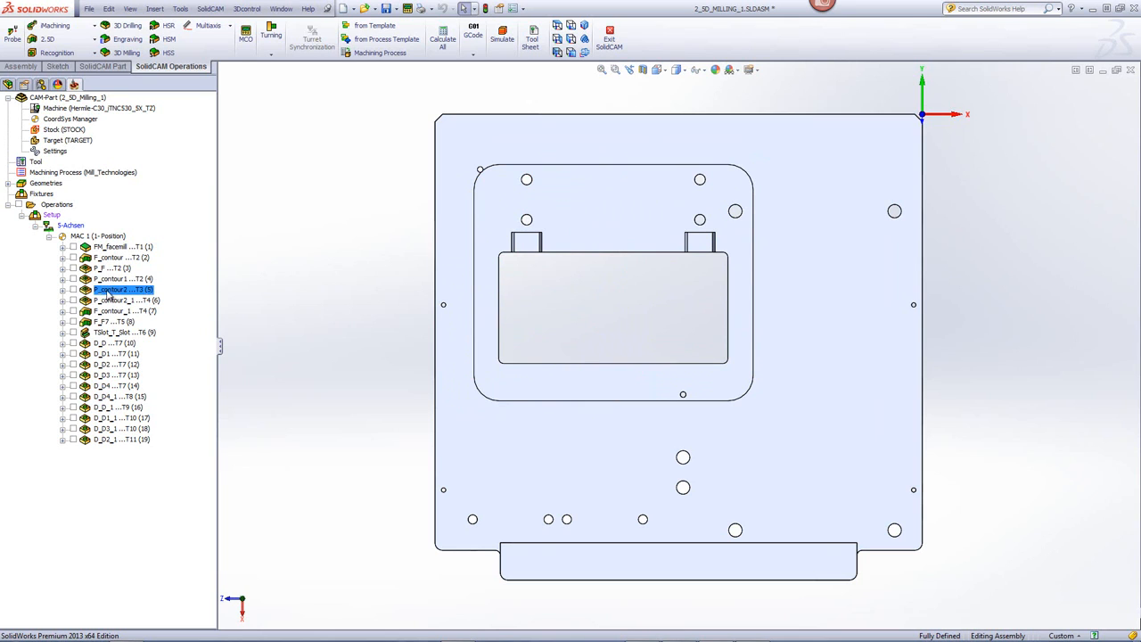
pyautogui.click(386, 198)
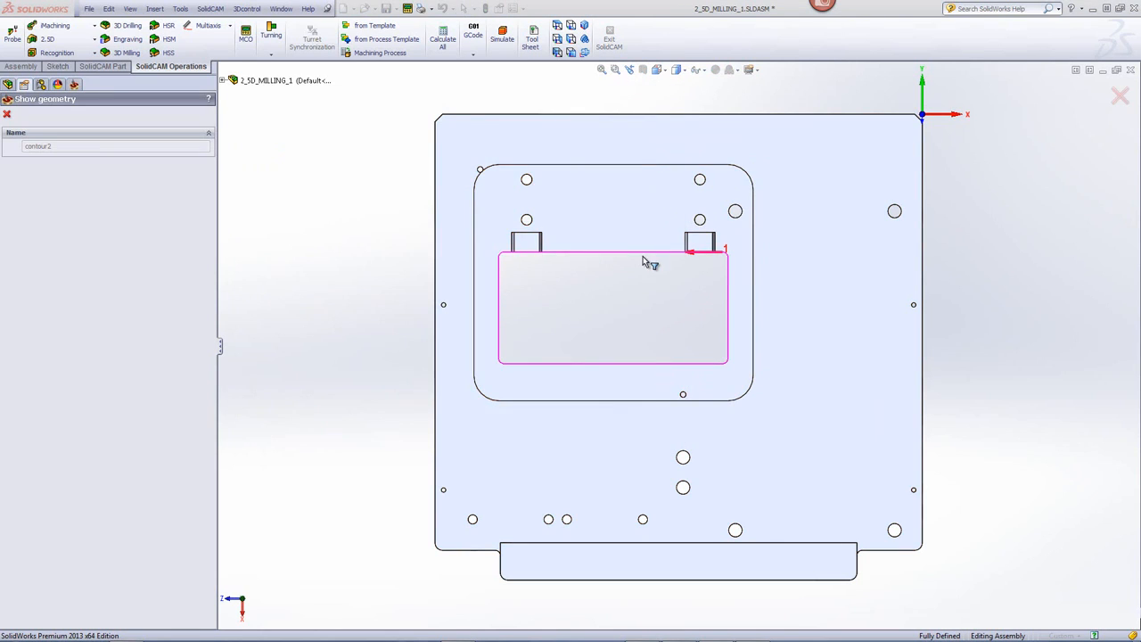
pyautogui.click(6, 115)
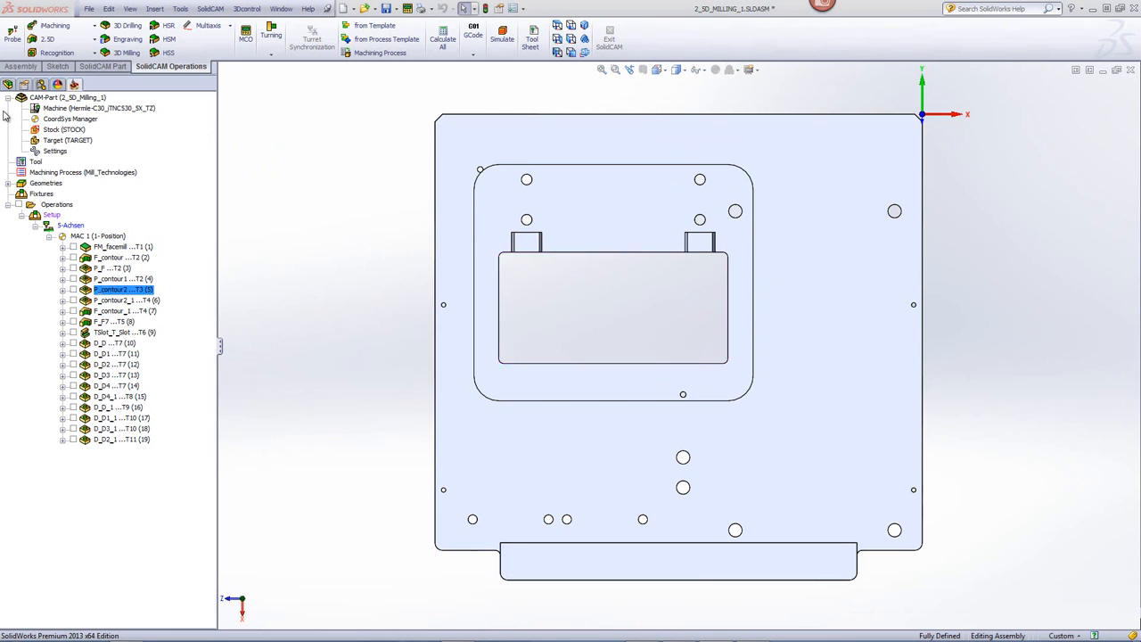
pyautogui.click(281, 160)
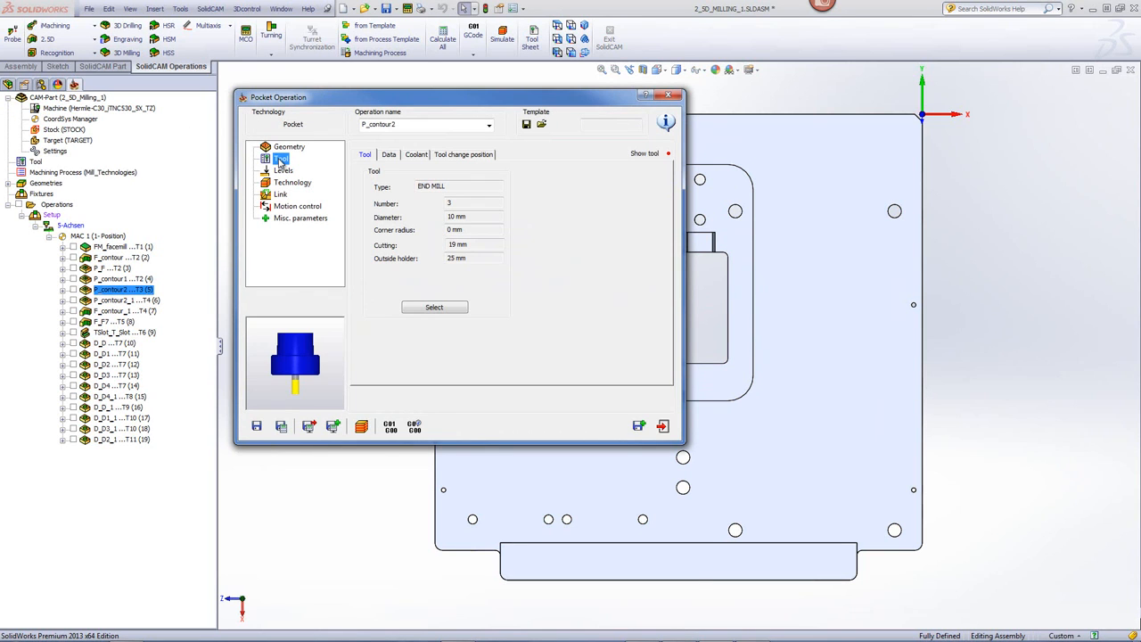
pyautogui.click(291, 183)
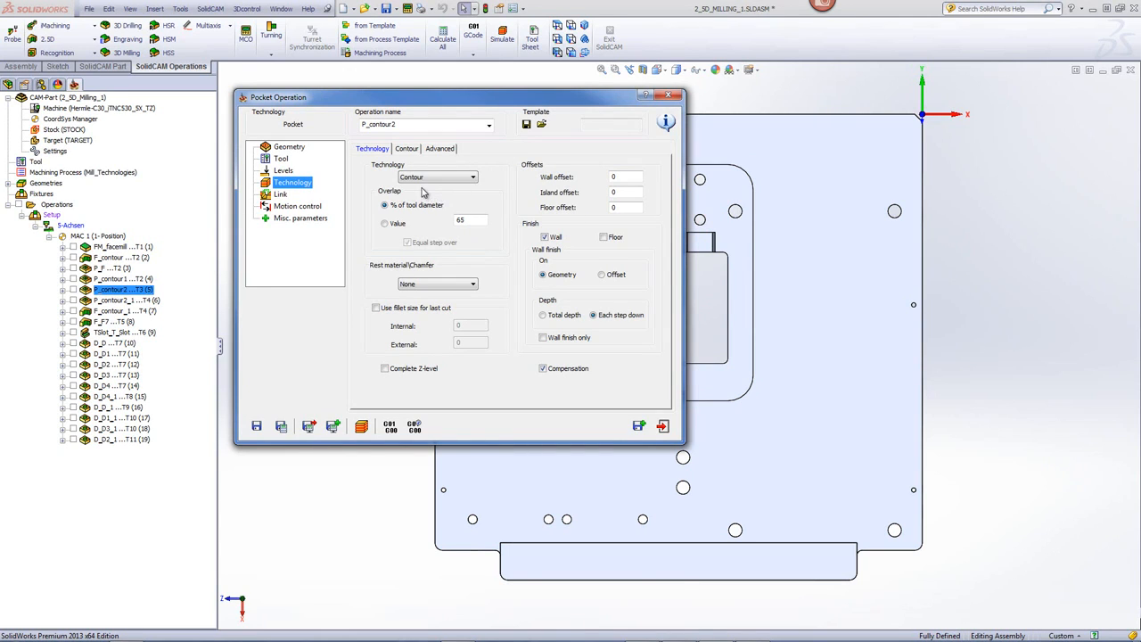
# Step: Simulate the P_contour2 pocket toolpath on the CAD model and exit the simulation
pyautogui.click(361, 426)
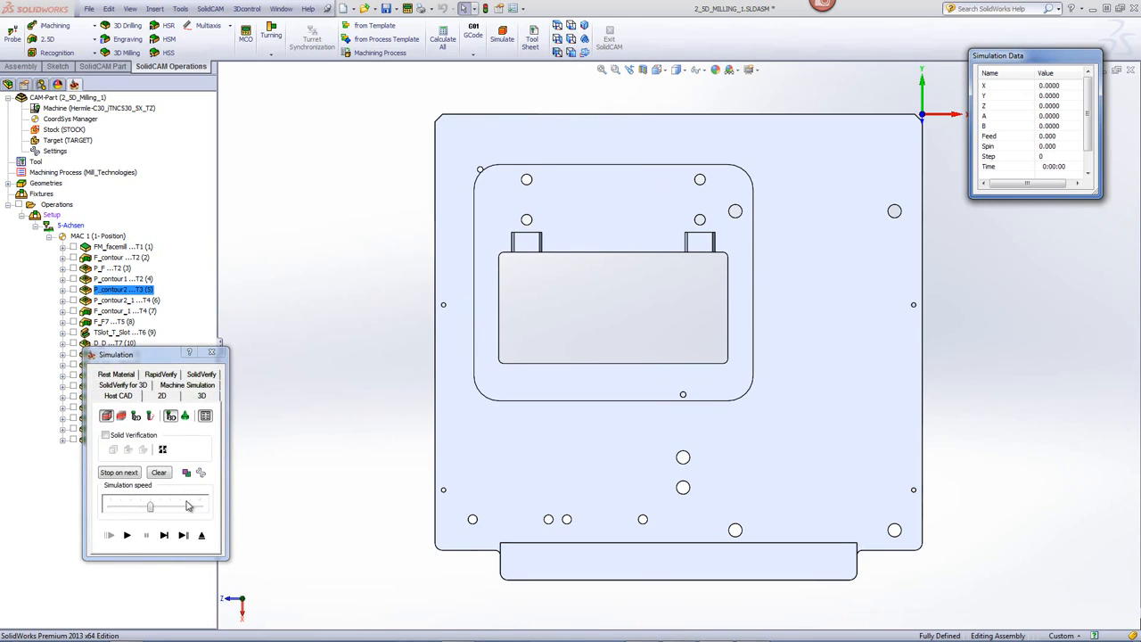
pyautogui.click(126, 536)
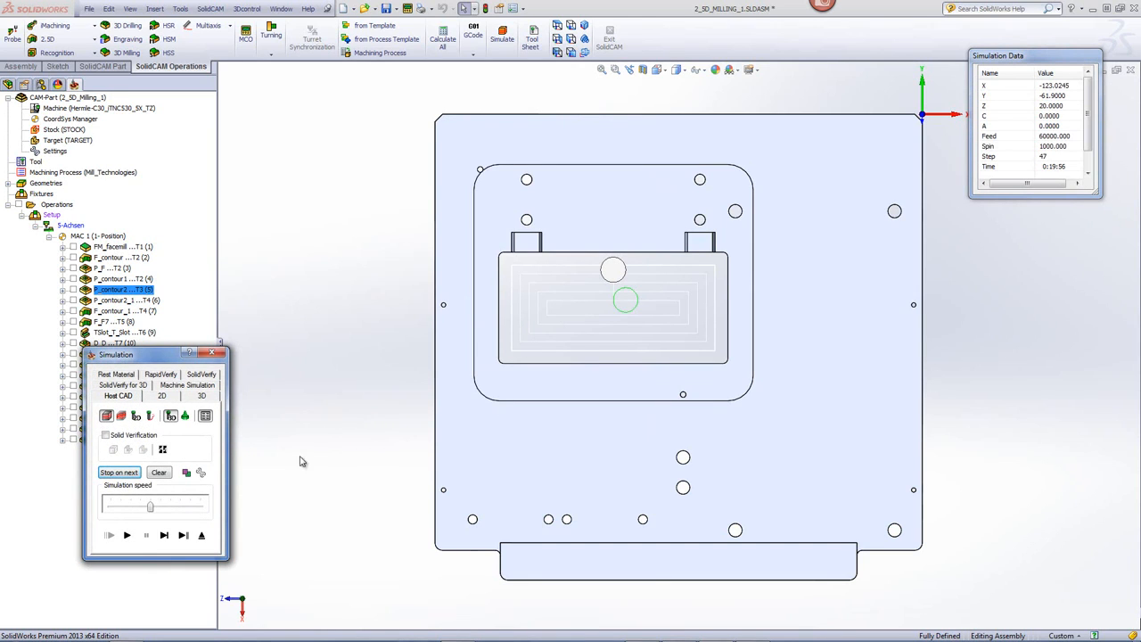
pyautogui.click(203, 535)
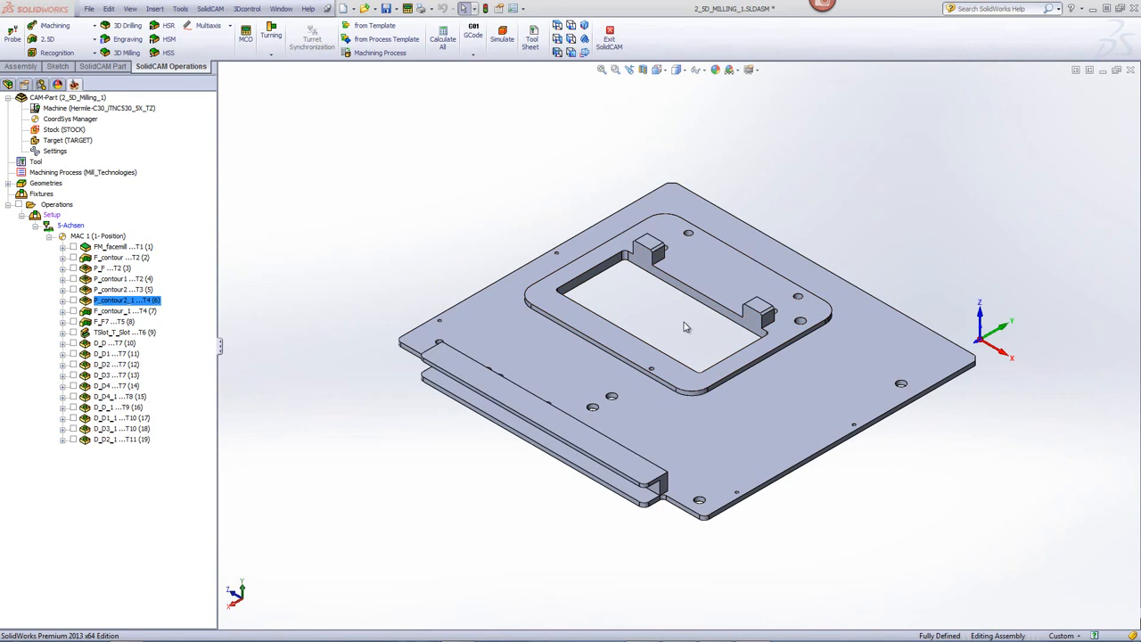
# Step: Open the P_contour2_1 pocket operation and examine its geometry chain around the rectangular window in the isometric view
pyautogui.doubleClick(119, 300)
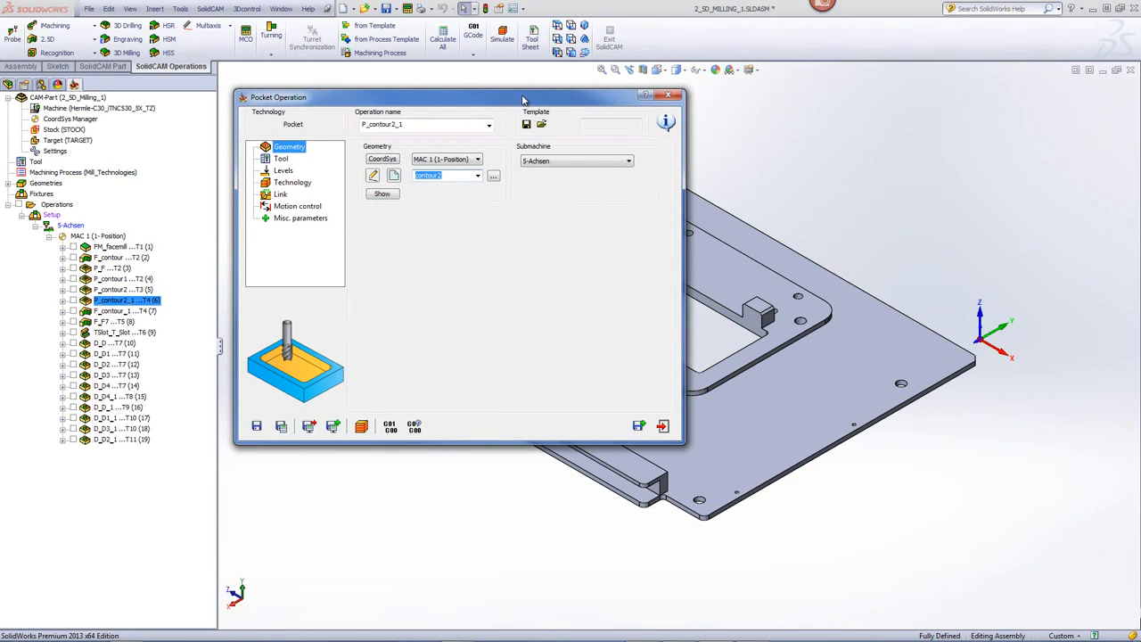
pyautogui.moveTo(525, 98); pyautogui.dragTo(372, 77)
pyautogui.click(275, 181)
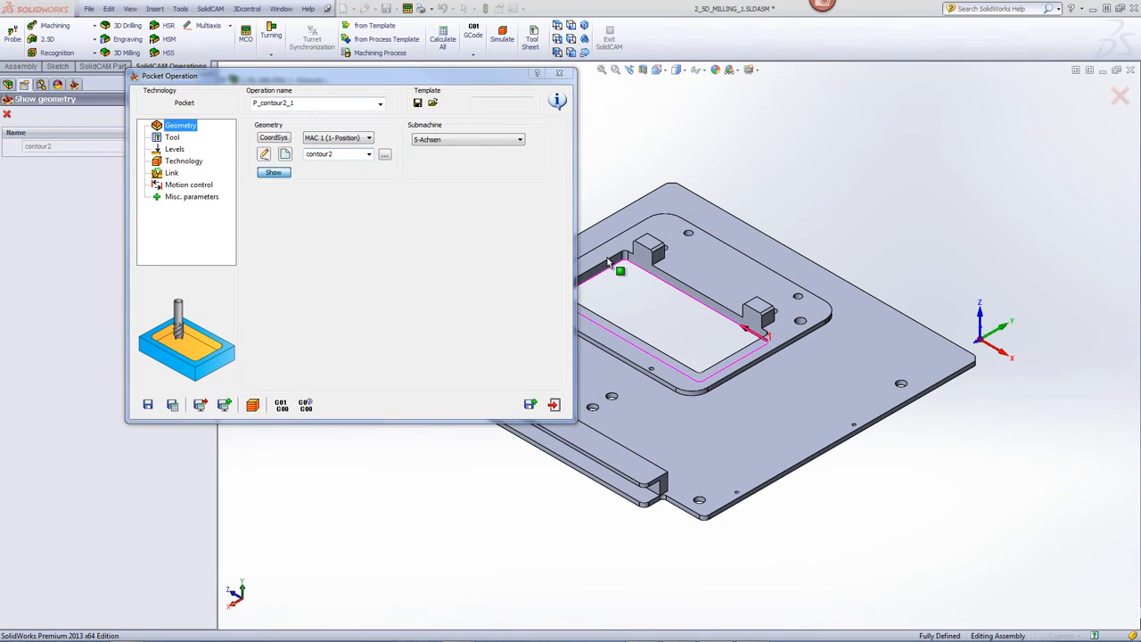
pyautogui.click(6, 114)
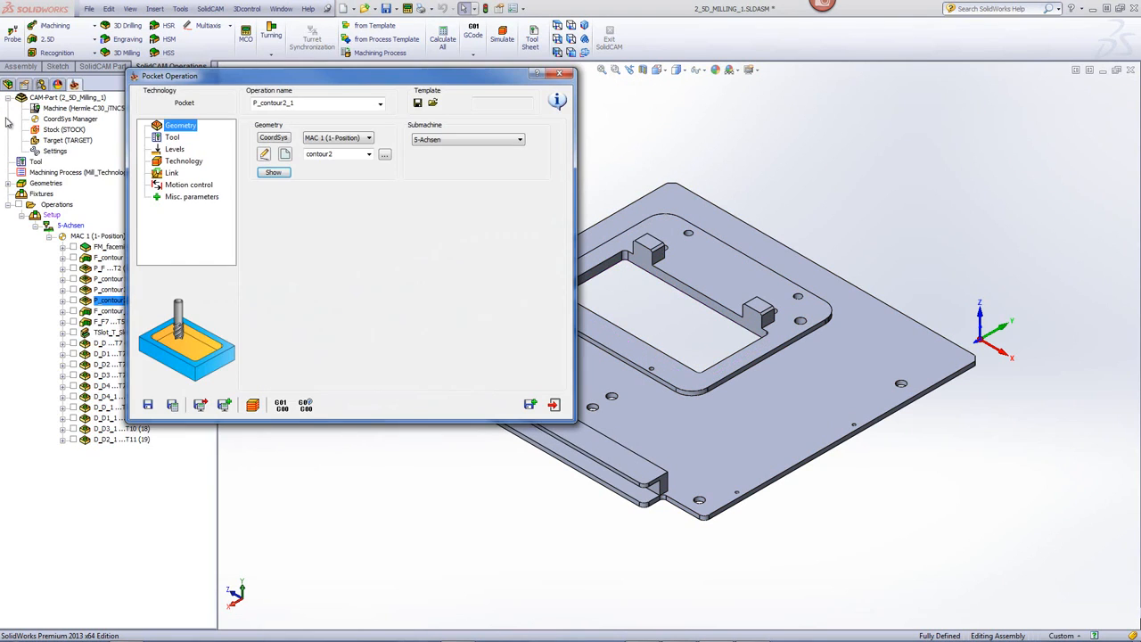
# Step: Review the rest material technology and rest milling options of P_contour2_1, and exit the operation
pyautogui.click(183, 162)
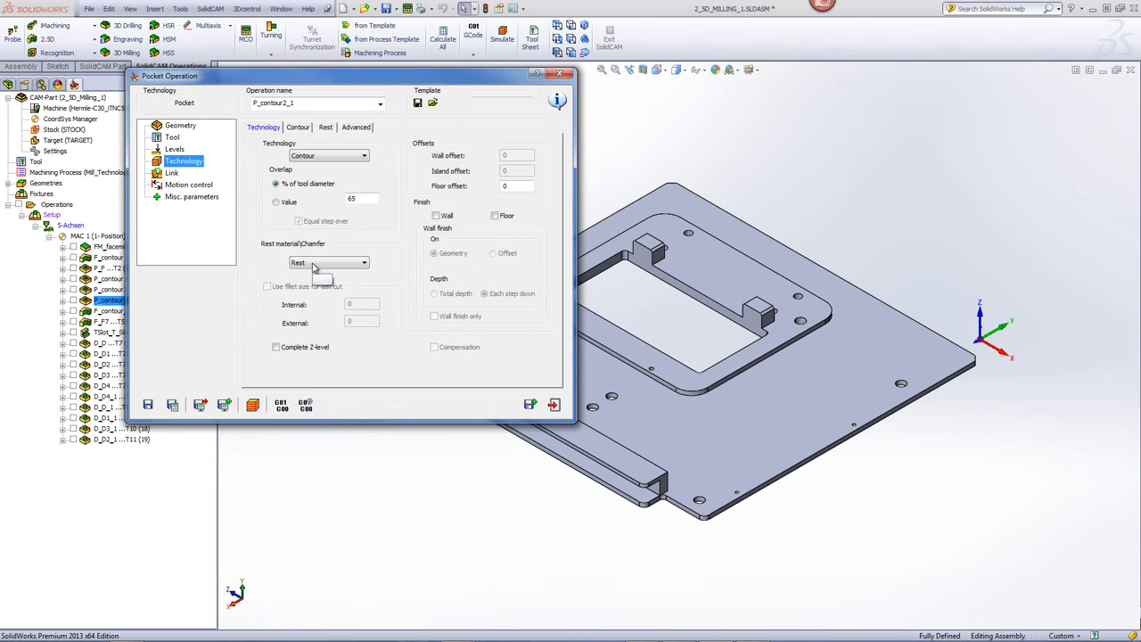
pyautogui.click(326, 128)
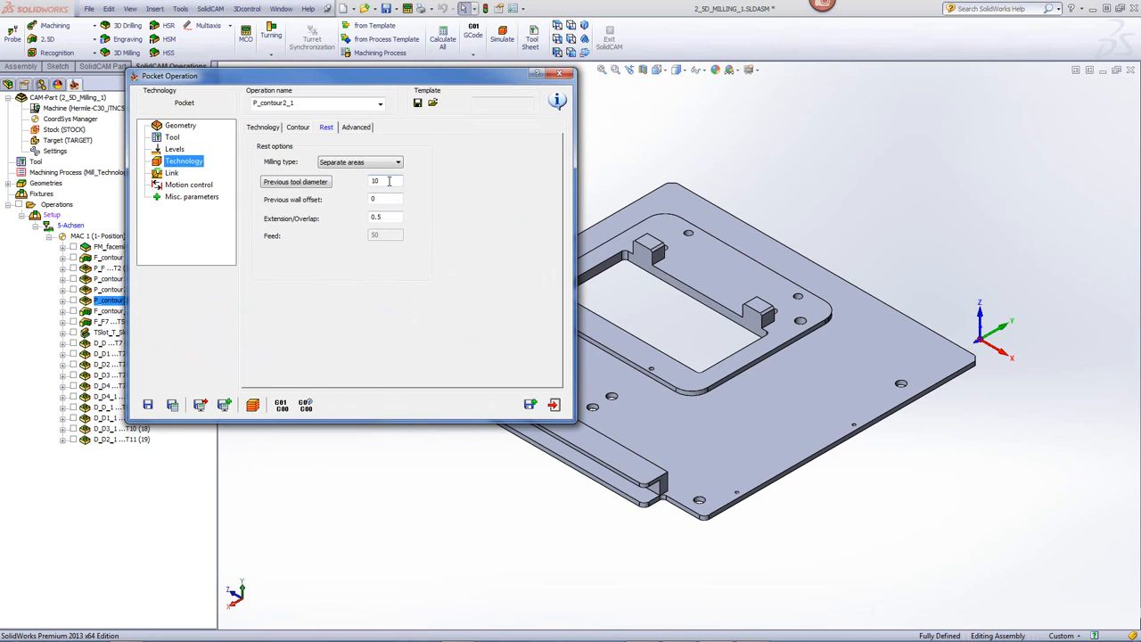
pyautogui.click(554, 406)
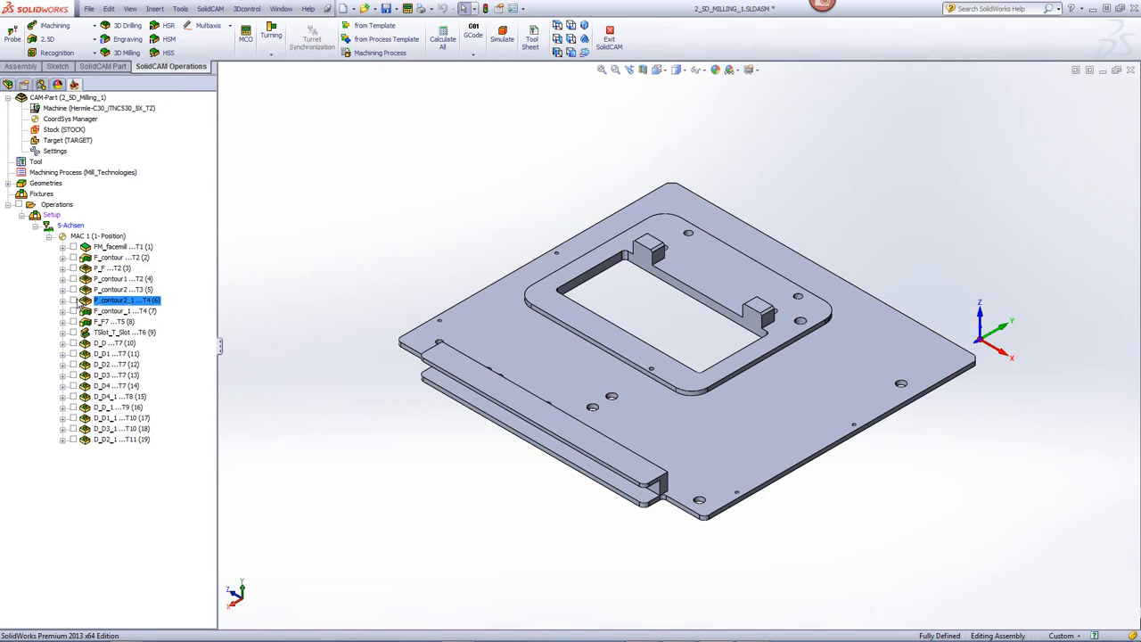
# Step: Display the P_contour2_1 toolpath on the model and examine the rest cuts in the window's corners
pyautogui.click(78, 290)
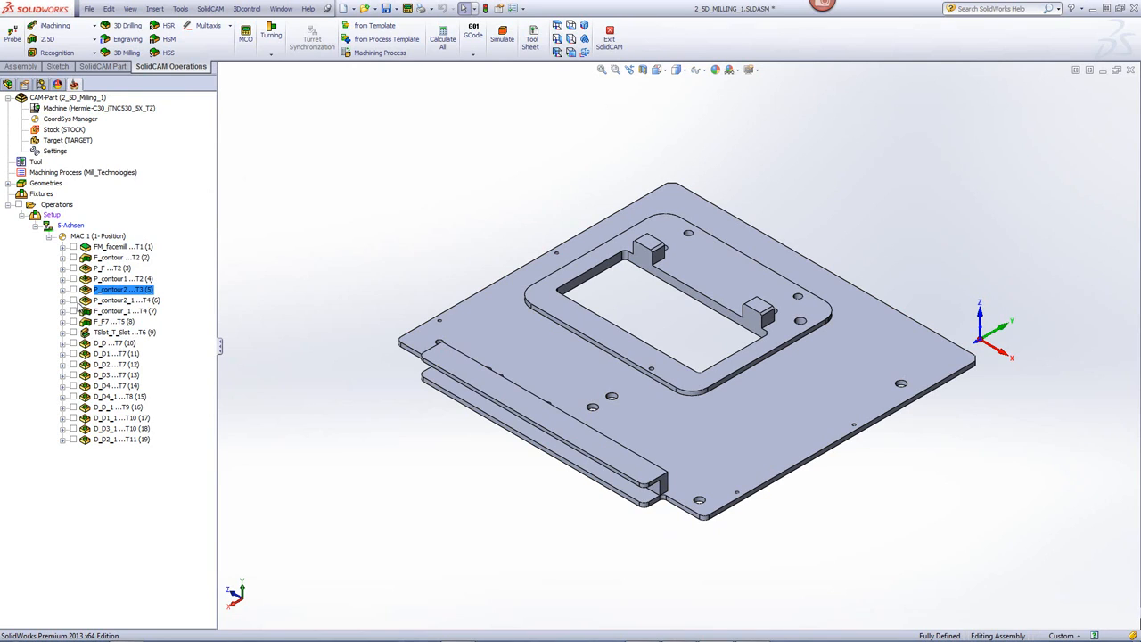
pyautogui.click(80, 301)
pyautogui.scroll(-10, 628, 258)
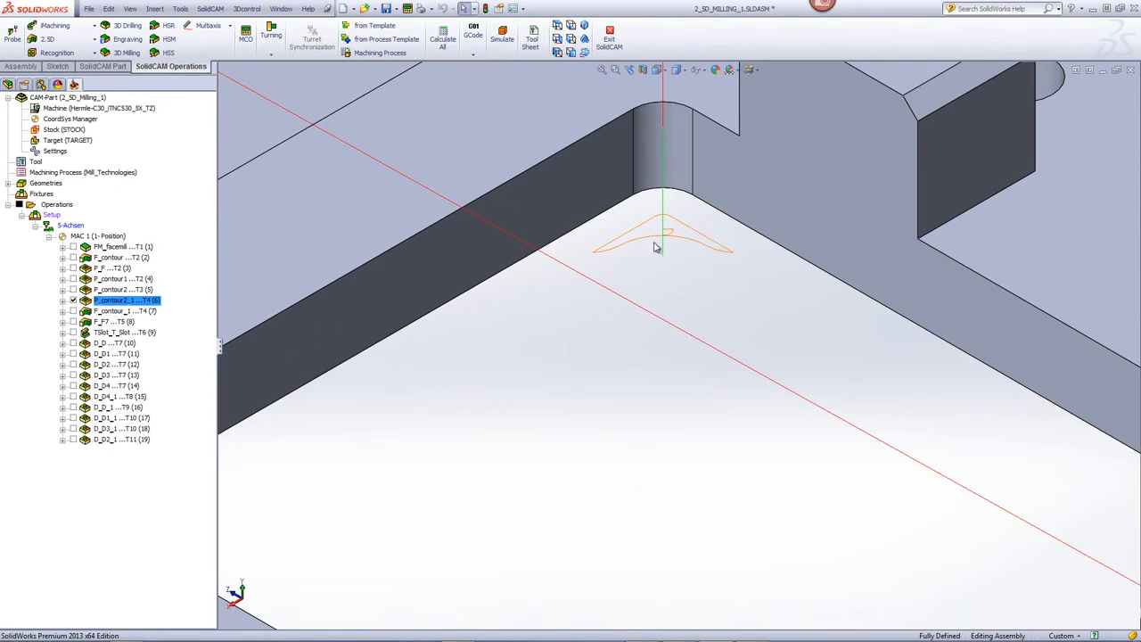
pyautogui.scroll(10, 684, 258)
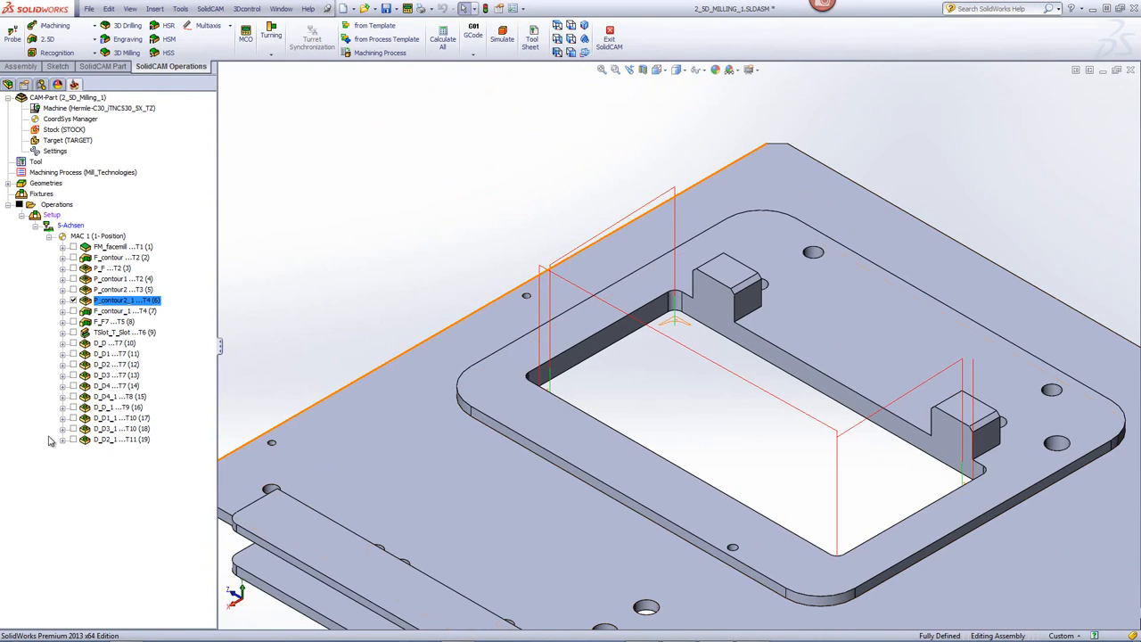
# Step: Display the F_contour_1 toolpath as well, examine it at the part's corners, and hide all operation toolpaths
pyautogui.click(75, 313)
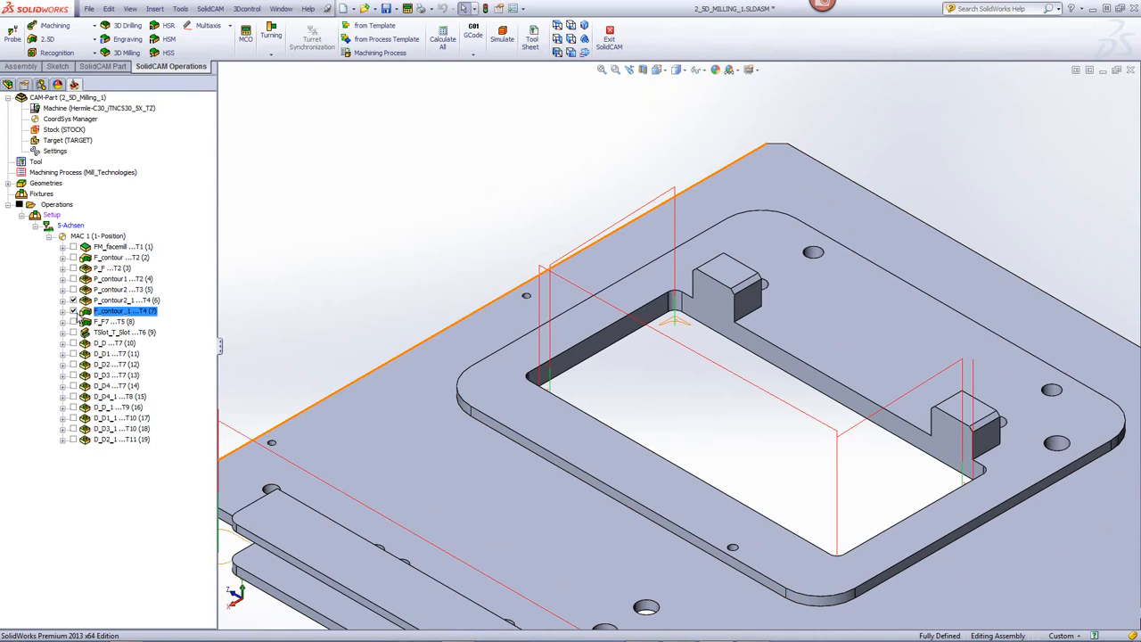
pyautogui.scroll(6, 390, 305)
pyautogui.scroll(-2, 728, 553)
pyautogui.scroll(-5, 657, 412)
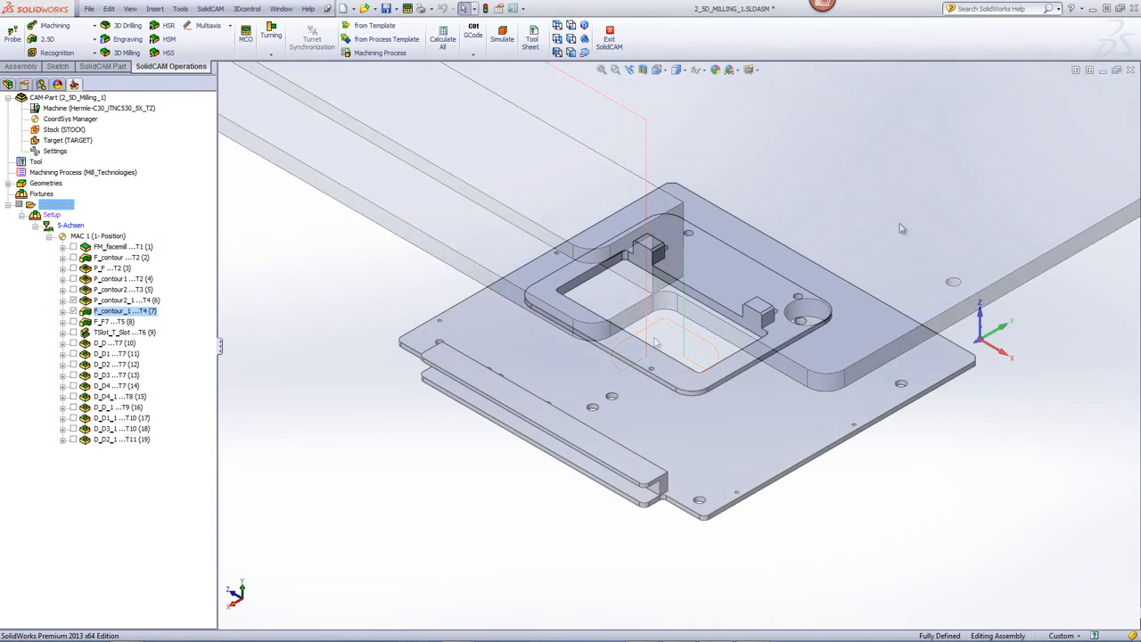
# Step: Open the F_F7 profile operation and examine its geometry chains on the two small raised blocks
pyautogui.scroll(-3, 656, 310)
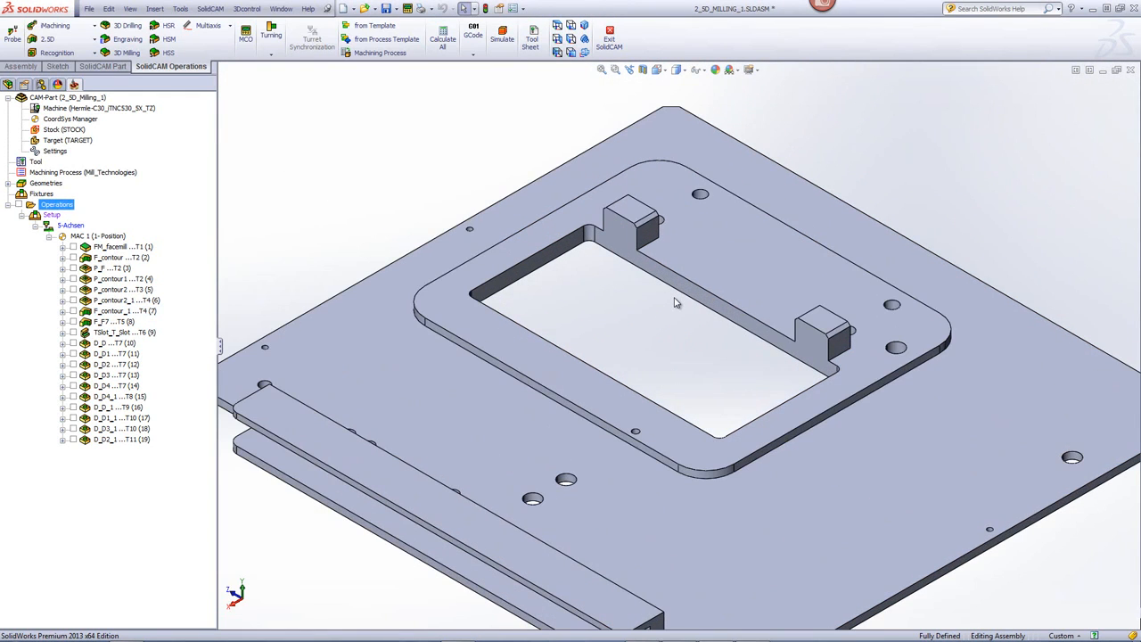
pyautogui.scroll(-2, 690, 329)
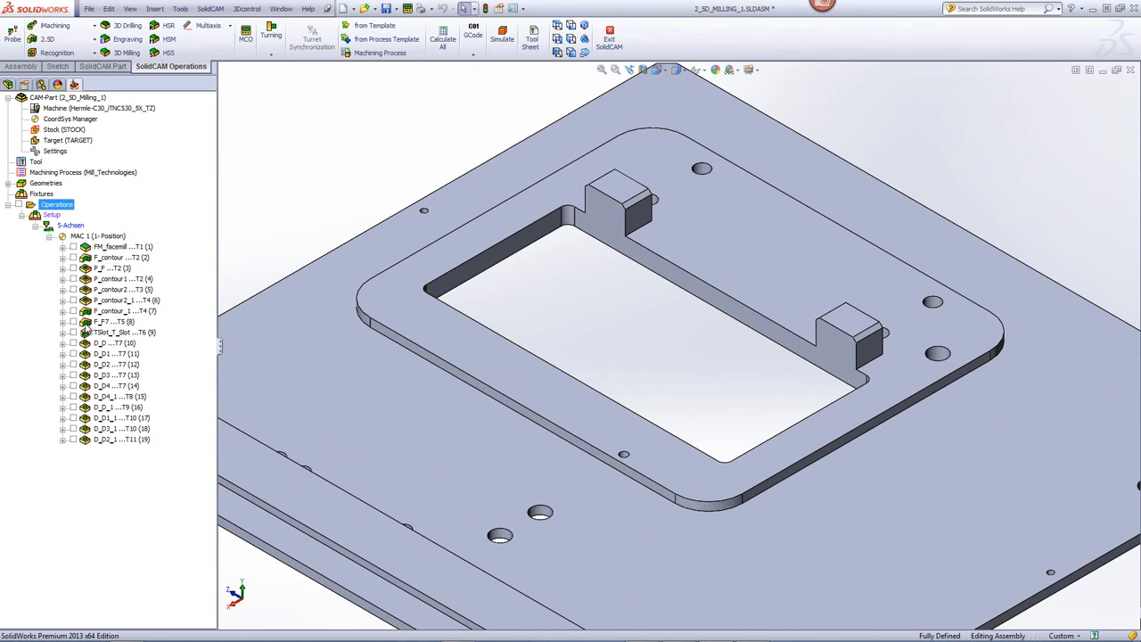
pyautogui.click(98, 322)
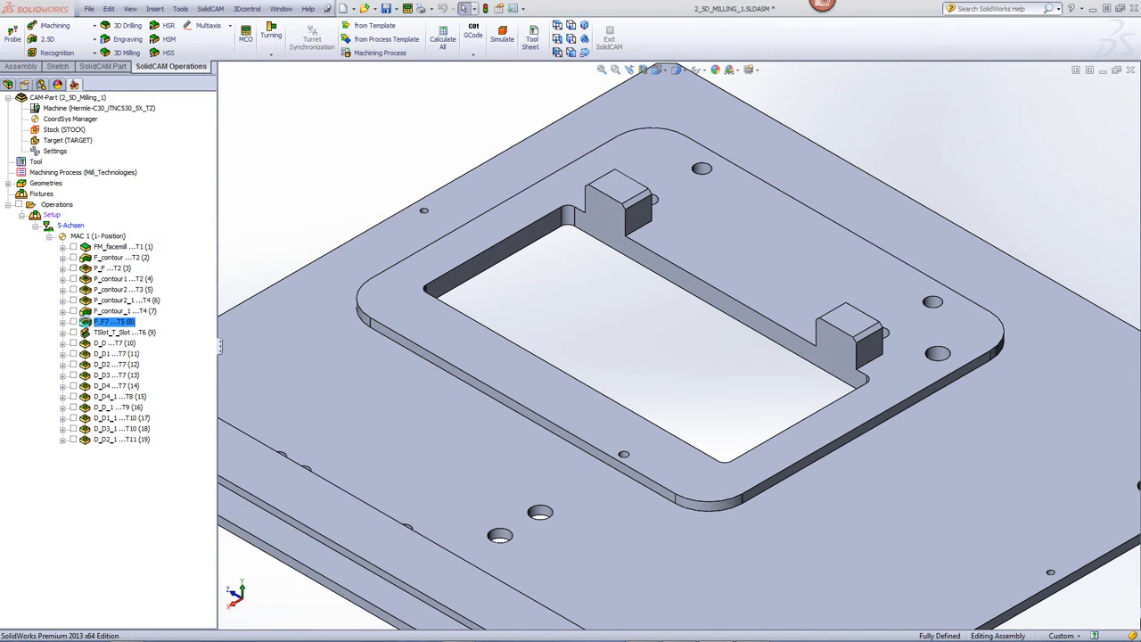
pyautogui.doubleClick(88, 324)
pyautogui.click(280, 172)
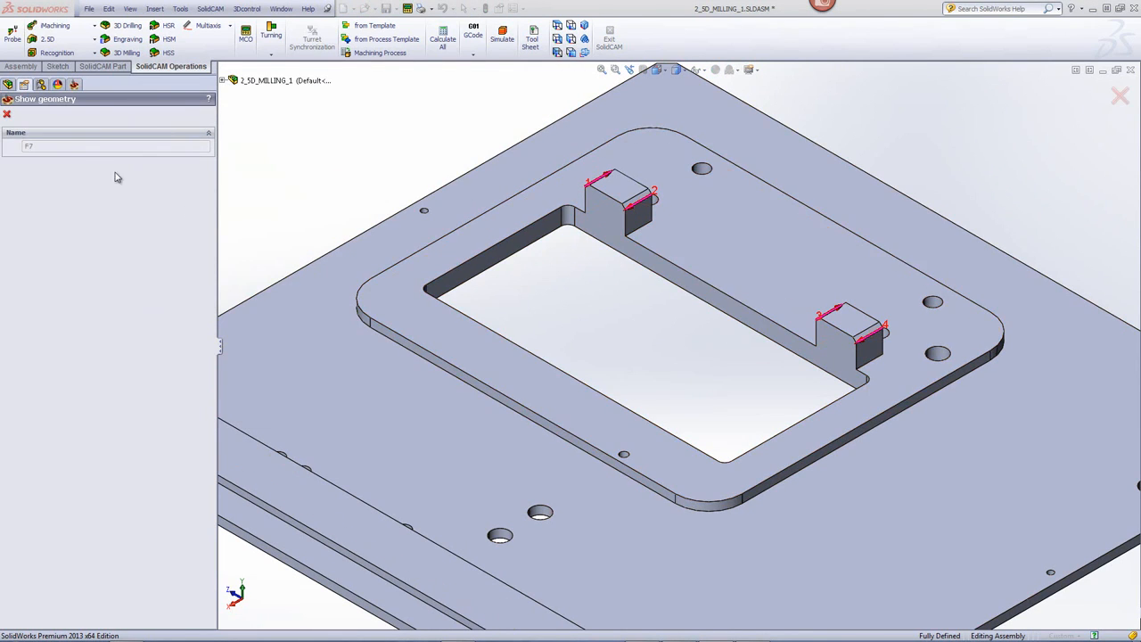
pyautogui.click(7, 114)
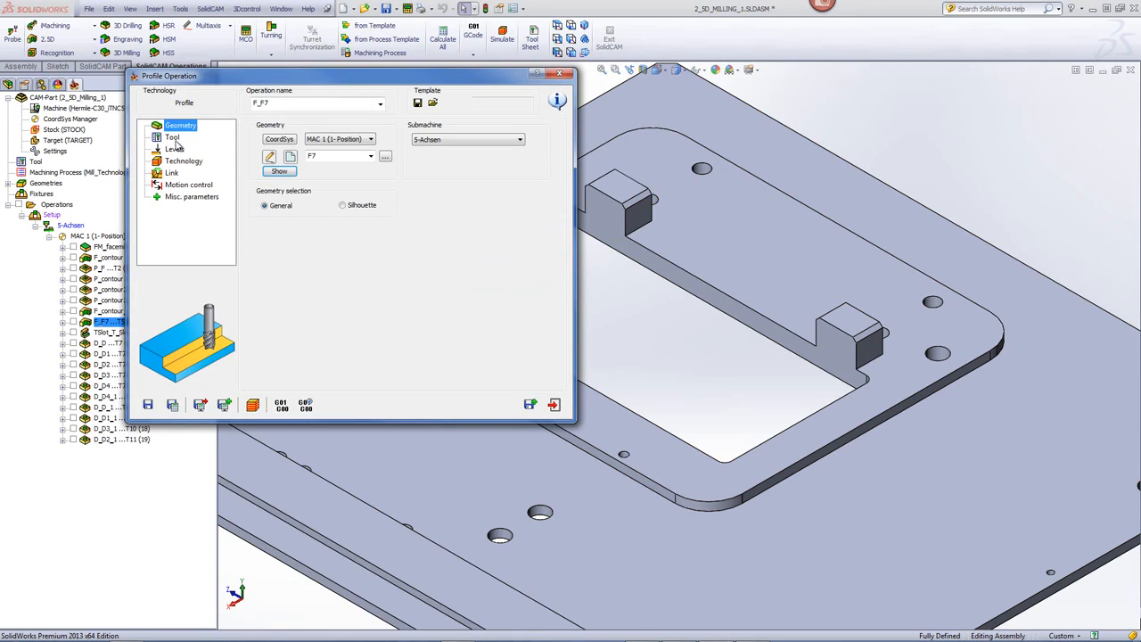
# Step: Review the F_F7 operation's tool, milling levels, technology settings and chamfer options including the cutting diameter
pyautogui.click(172, 138)
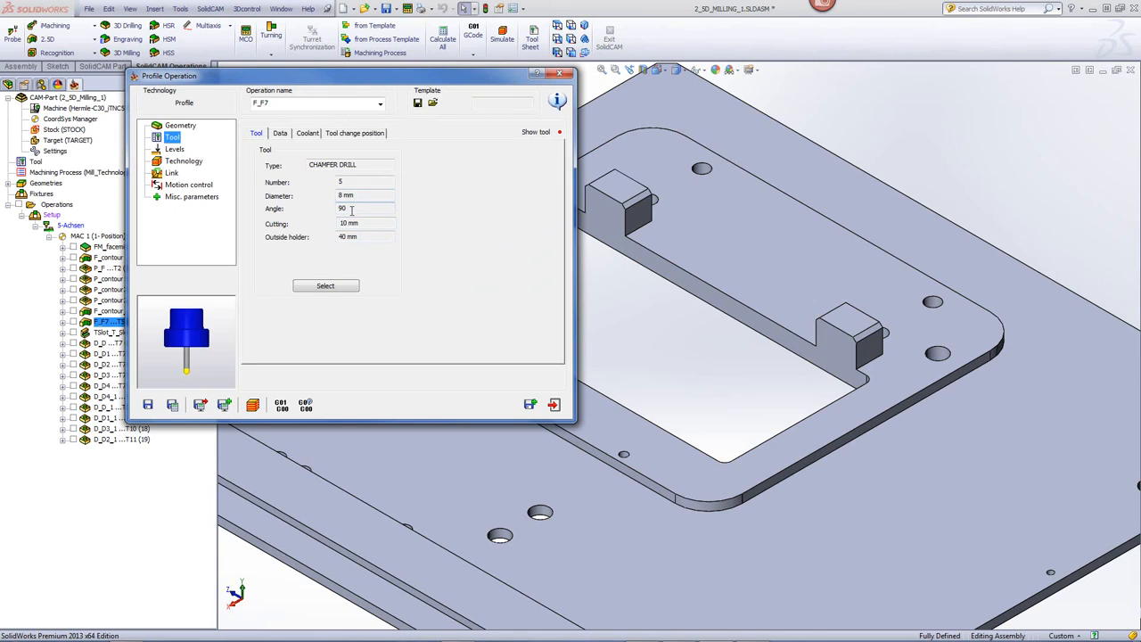
pyautogui.click(173, 150)
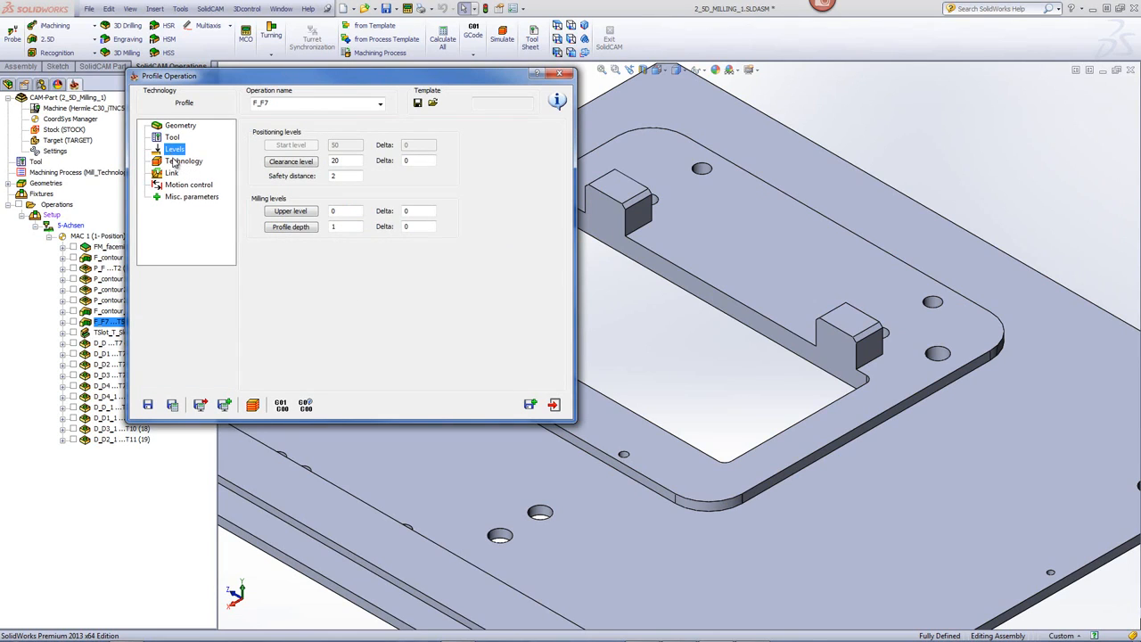
pyautogui.click(175, 161)
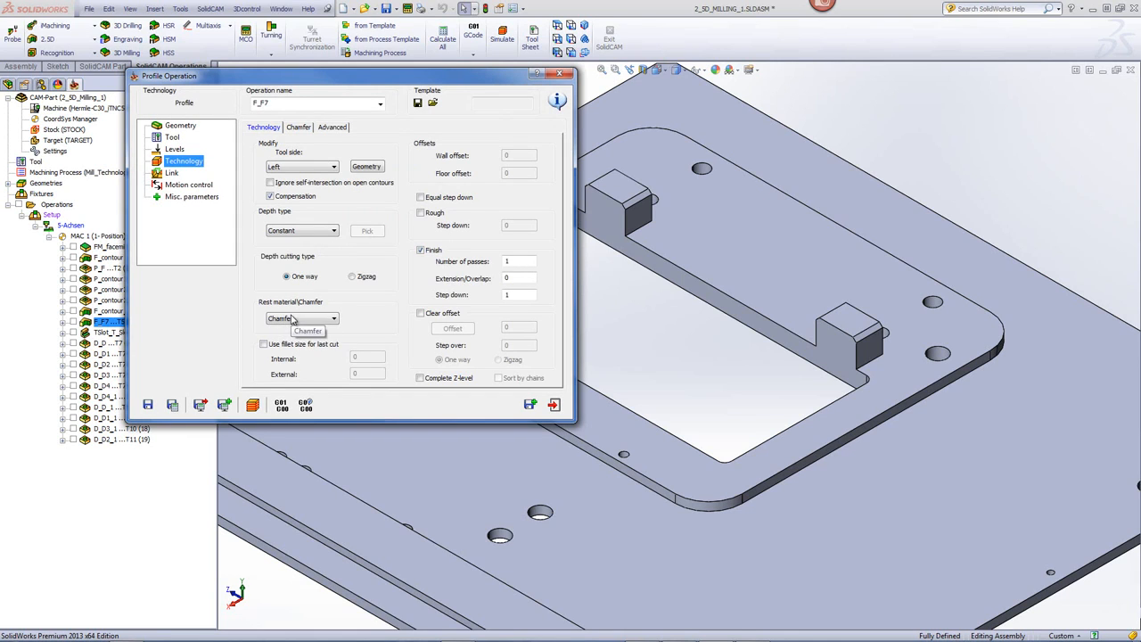
pyautogui.click(299, 127)
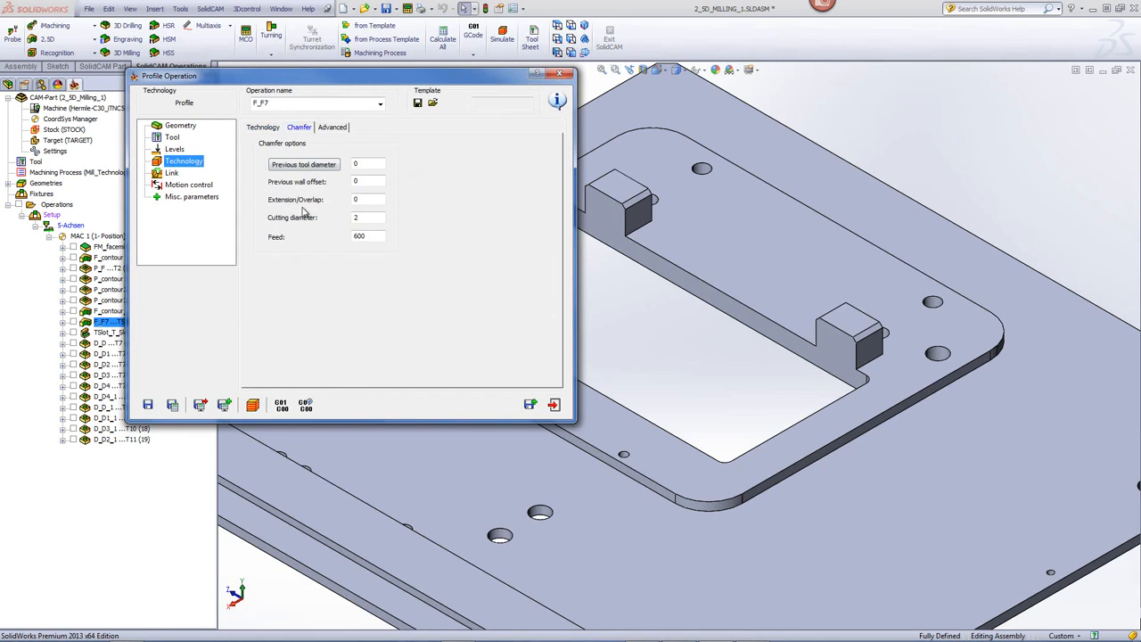
pyautogui.click(359, 220)
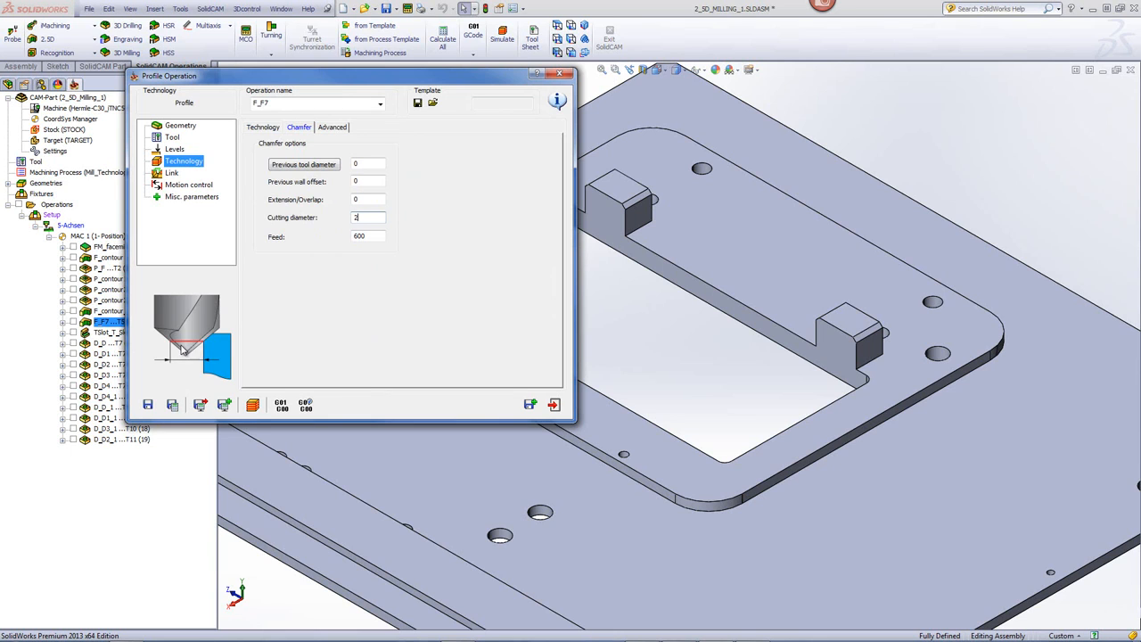
# Step: Simulate the F_F7 chamfer operation in SolidVerify, advancing in single-step mode
pyautogui.click(252, 405)
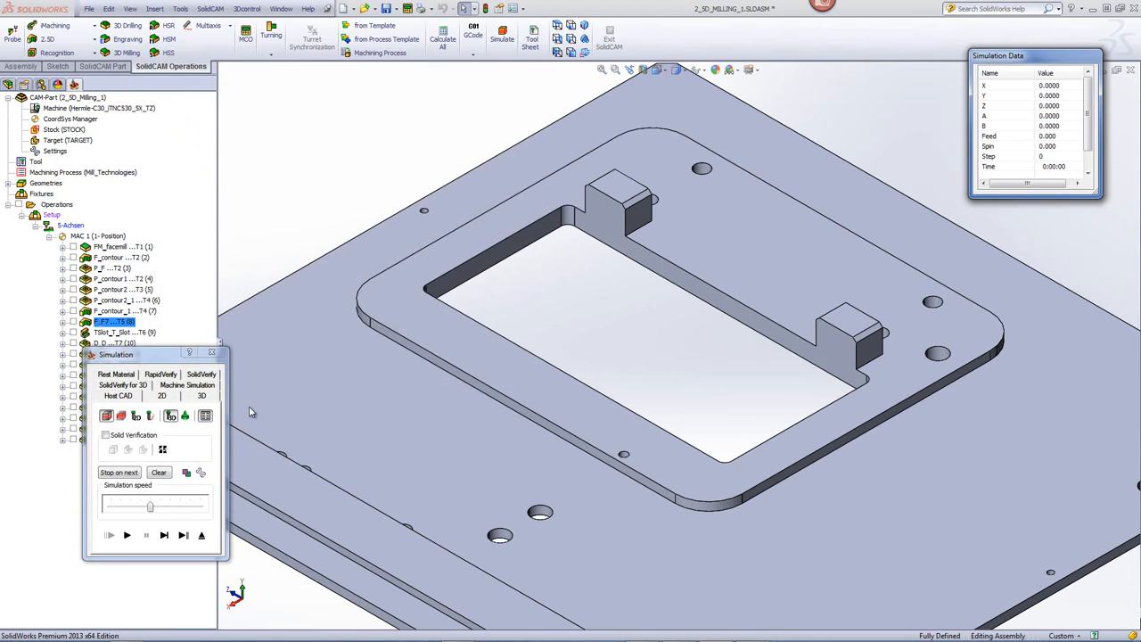
pyautogui.click(200, 374)
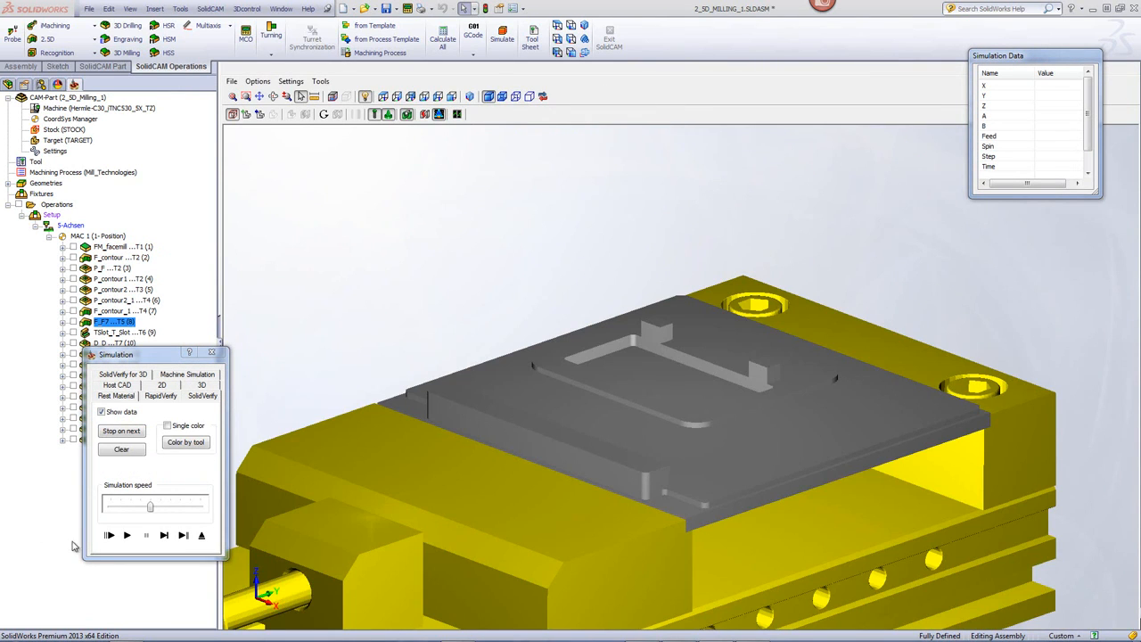
pyautogui.click(164, 534)
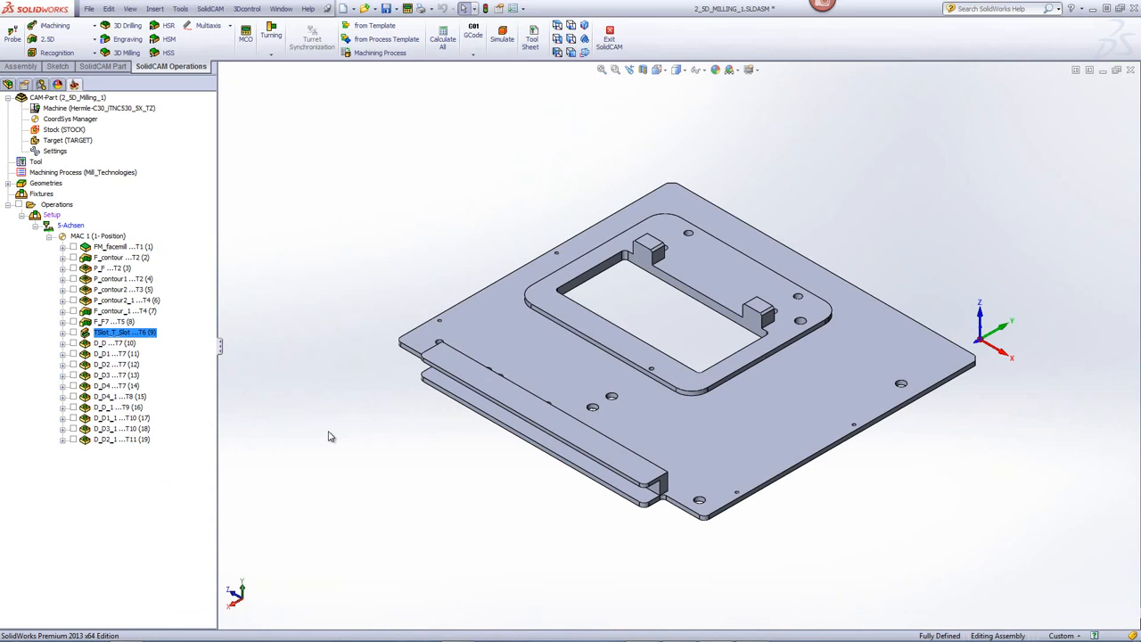
# Step: Open the TSlot_T_Slot operation and examine its T_Slot geometry chain along the part's slotted edge
pyautogui.doubleClick(116, 334)
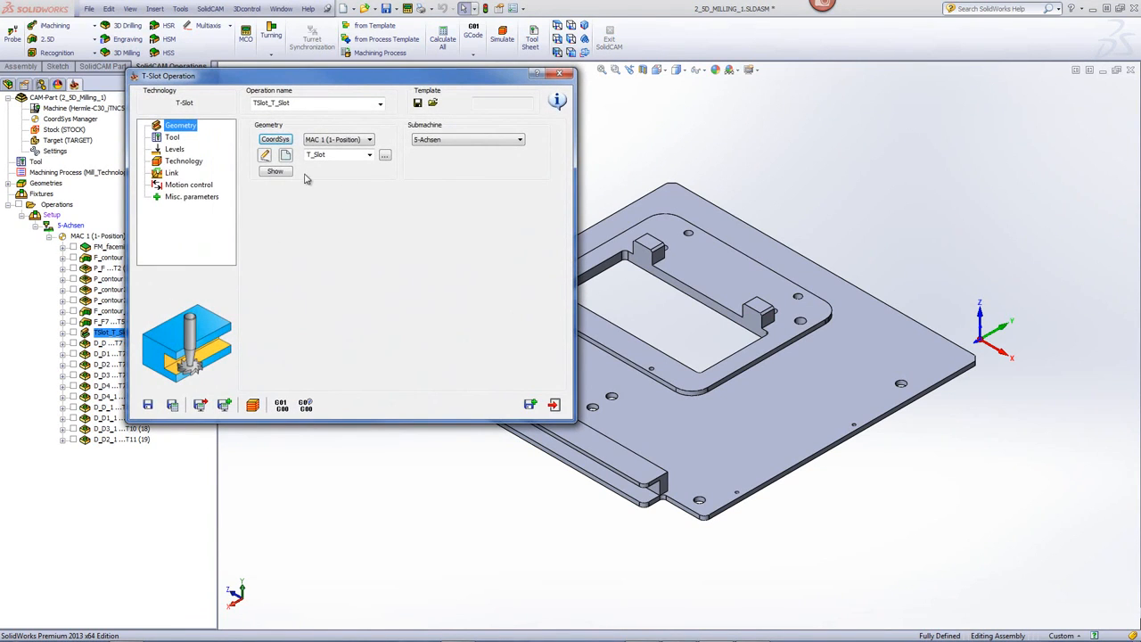
pyautogui.click(276, 172)
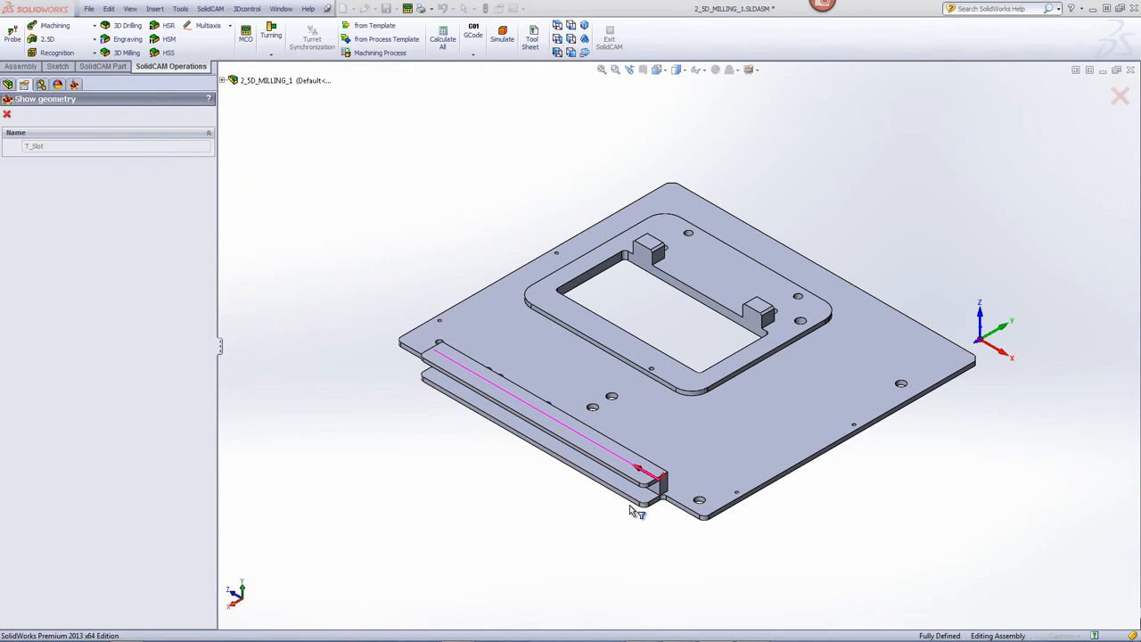
pyautogui.click(7, 114)
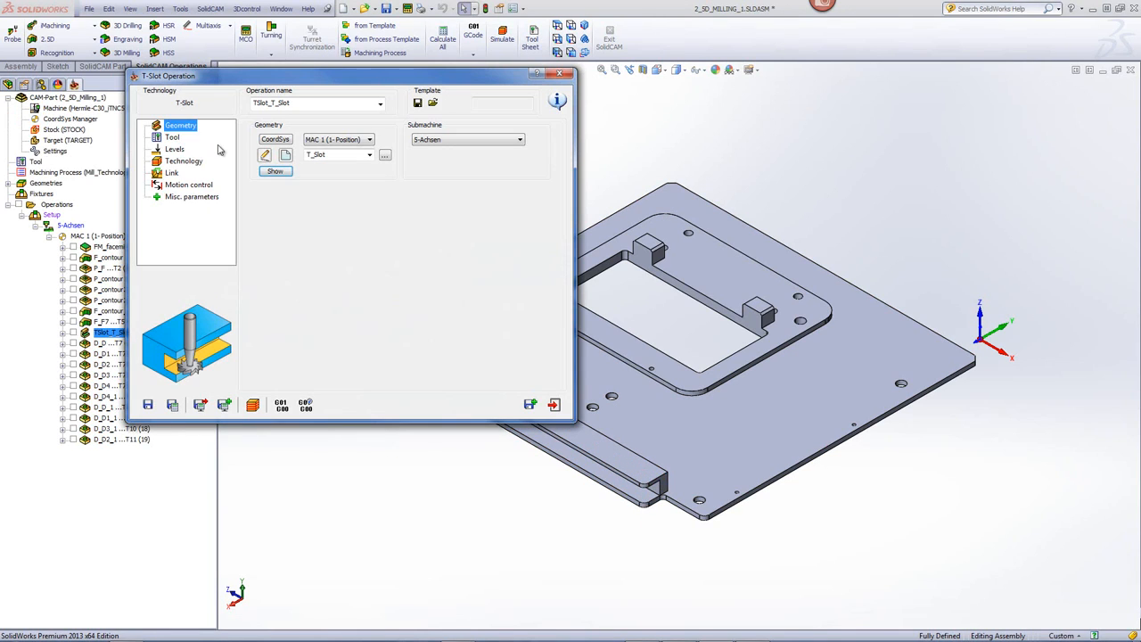
# Step: Review the T-Slot operation's slot mill parameters in the tool table and keep tool number 6 selected
pyautogui.click(173, 138)
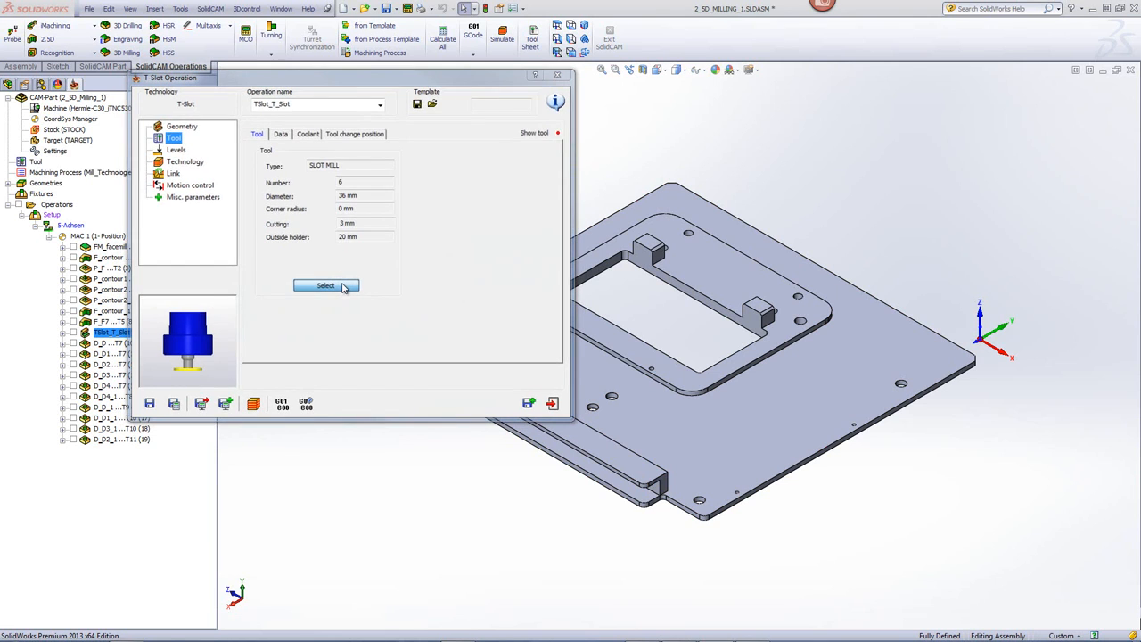
pyautogui.click(343, 286)
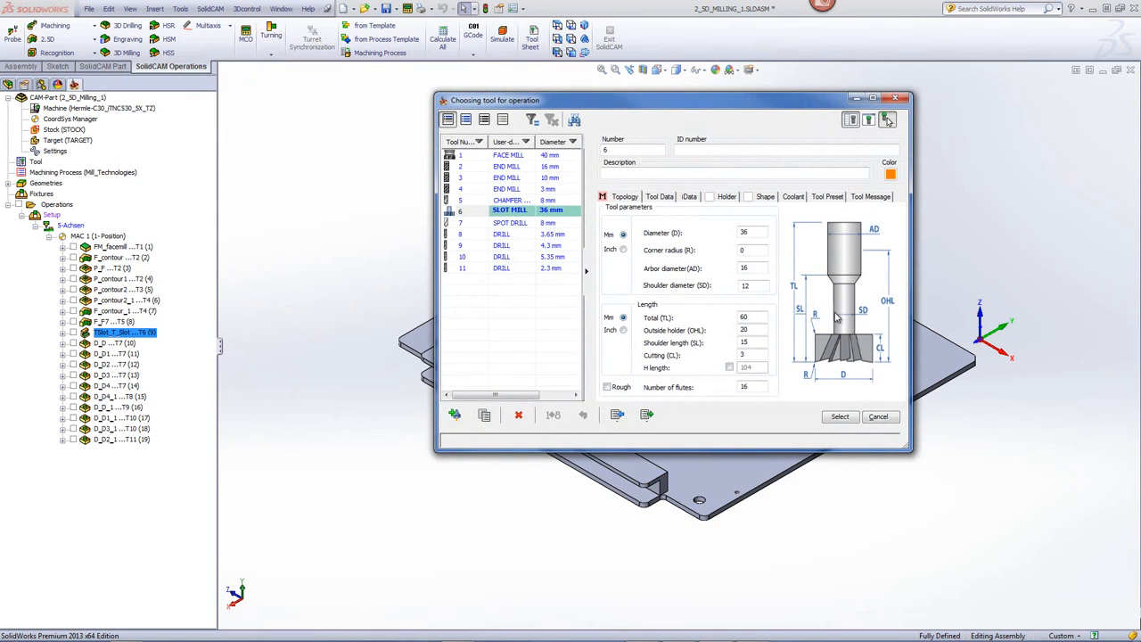
pyautogui.click(840, 417)
# Step: Review the T-Slot operation's milling levels against the slot on the model, and its technology settings for finishing ceiling, wall and floor
pyautogui.click(174, 149)
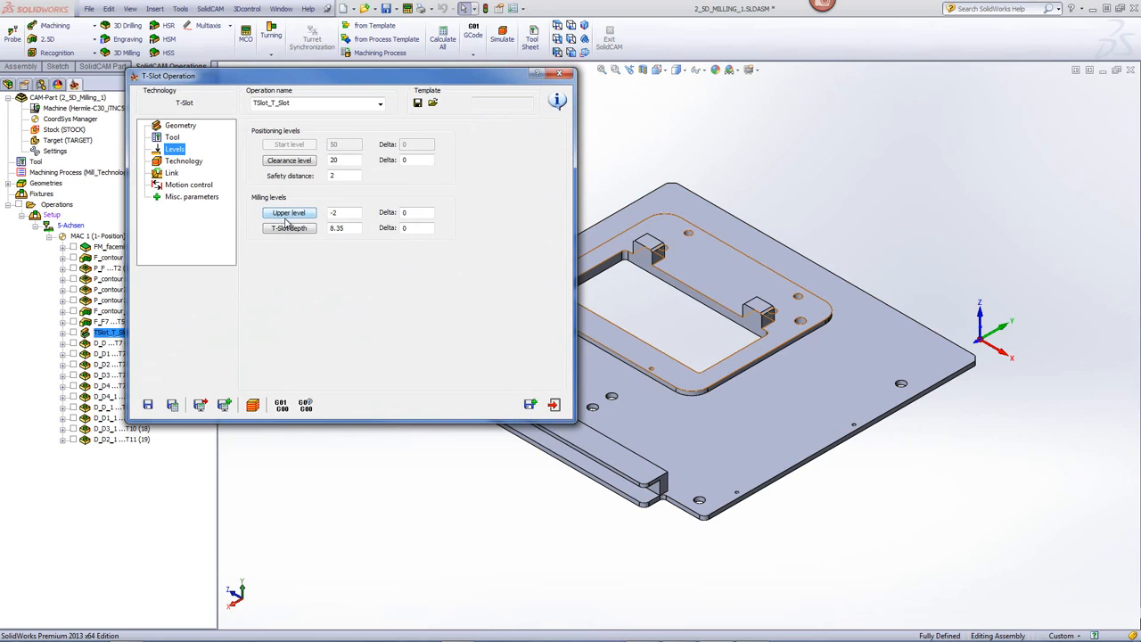
pyautogui.moveTo(729, 507); pyautogui.dragTo(504, 280, button='middle')
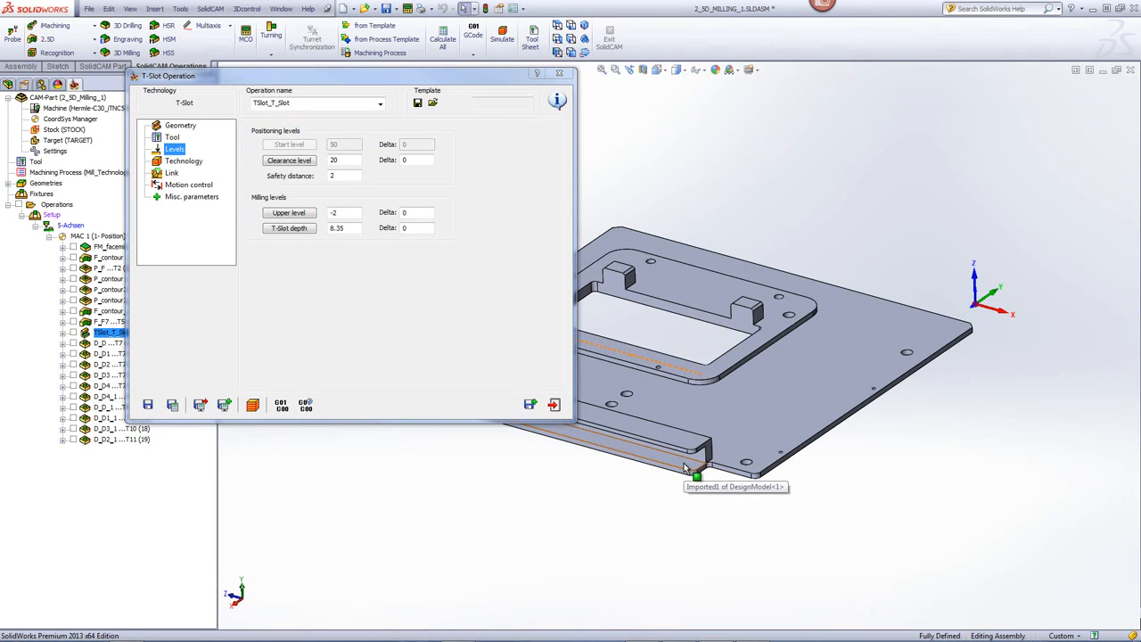
pyautogui.click(187, 164)
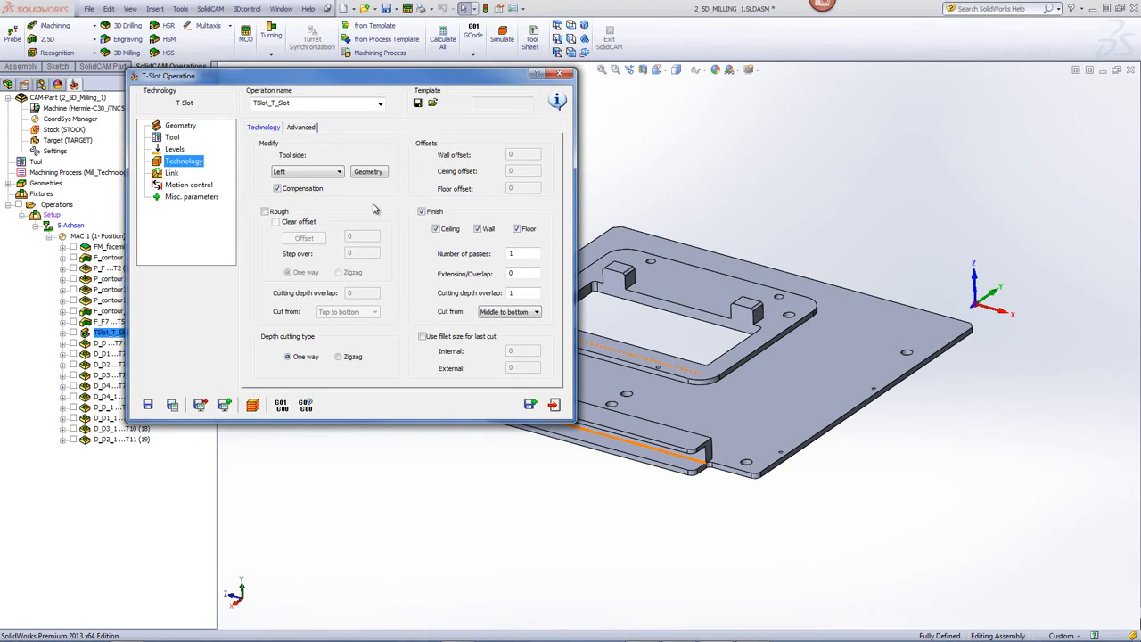
pyautogui.click(435, 229)
# Step: Simulate the T-Slot operation in SolidVerify, stepping through the slot mill's cuts one at a time and playing the rest
pyautogui.click(253, 405)
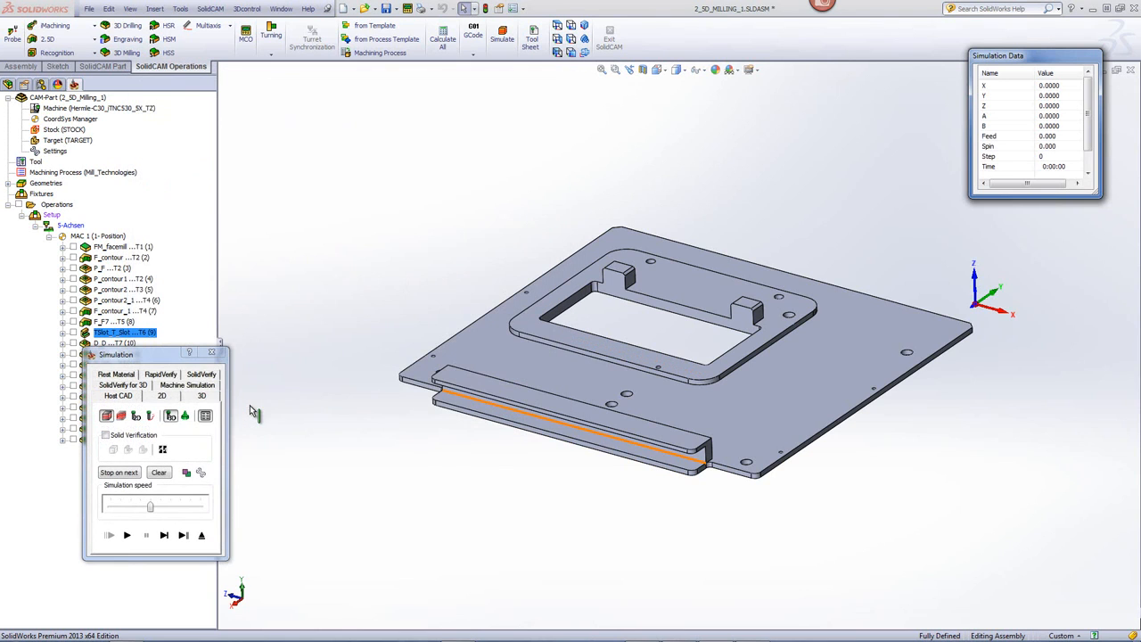
pyautogui.click(200, 374)
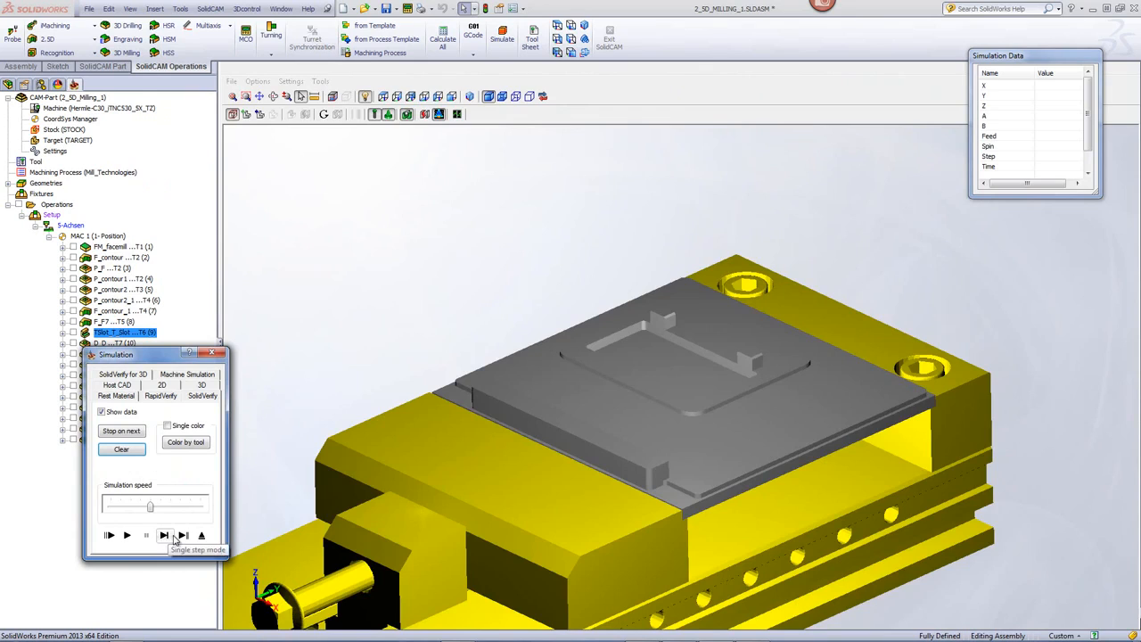
pyautogui.click(166, 536)
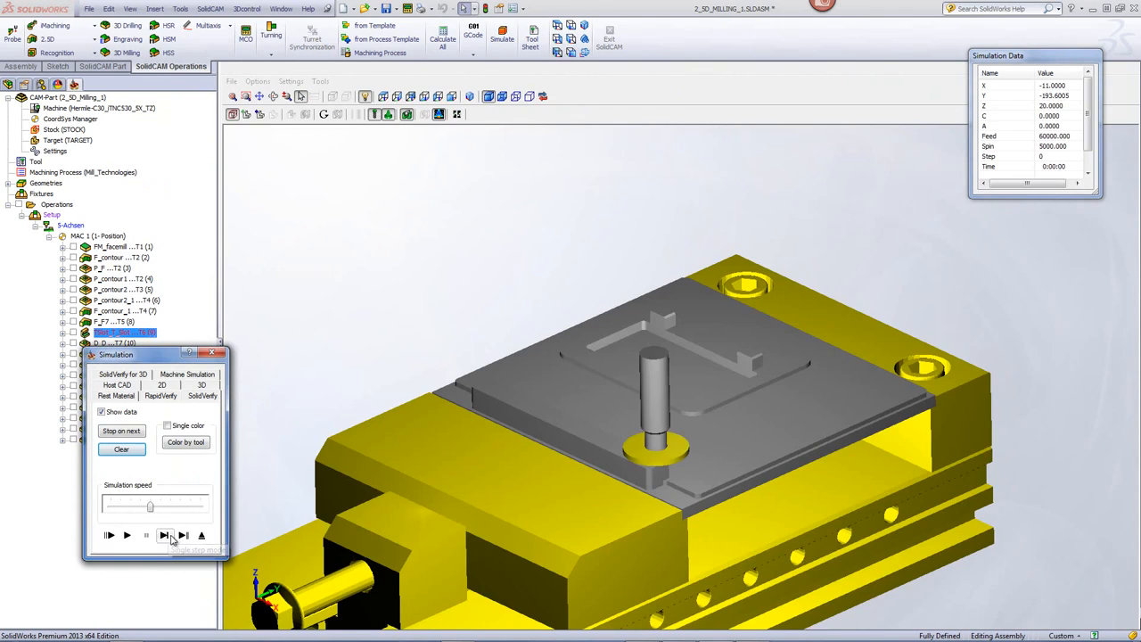
pyautogui.click(171, 538)
pyautogui.click(171, 538)
pyautogui.click(171, 538)
pyautogui.click(171, 538)
pyautogui.click(171, 538)
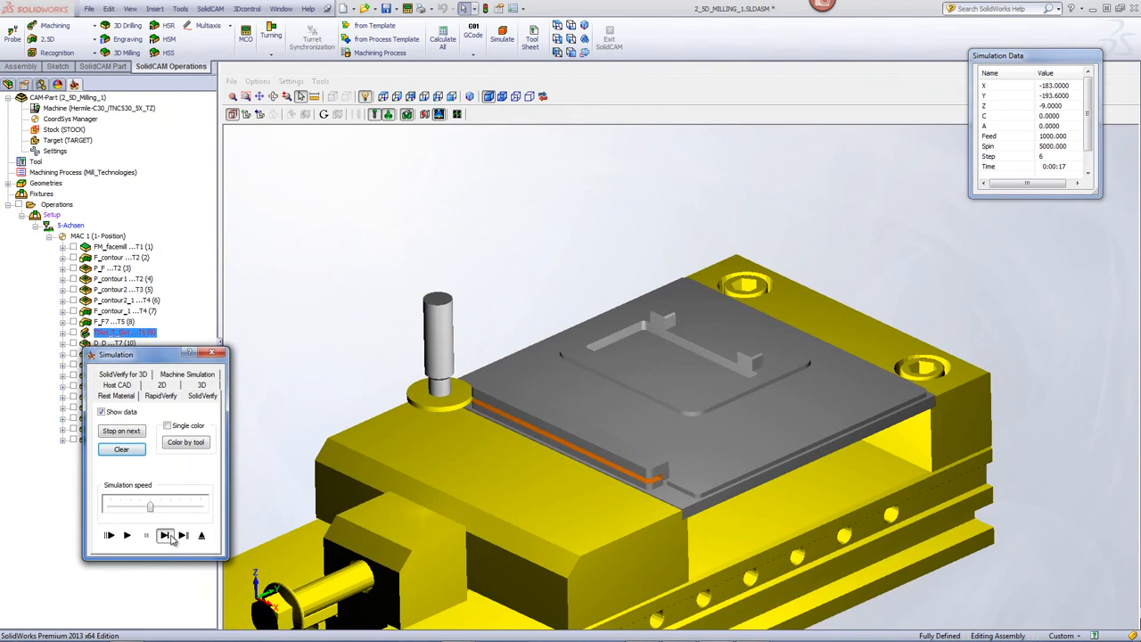
pyautogui.click(171, 538)
pyautogui.click(171, 538)
pyautogui.click(171, 538)
pyautogui.click(171, 538)
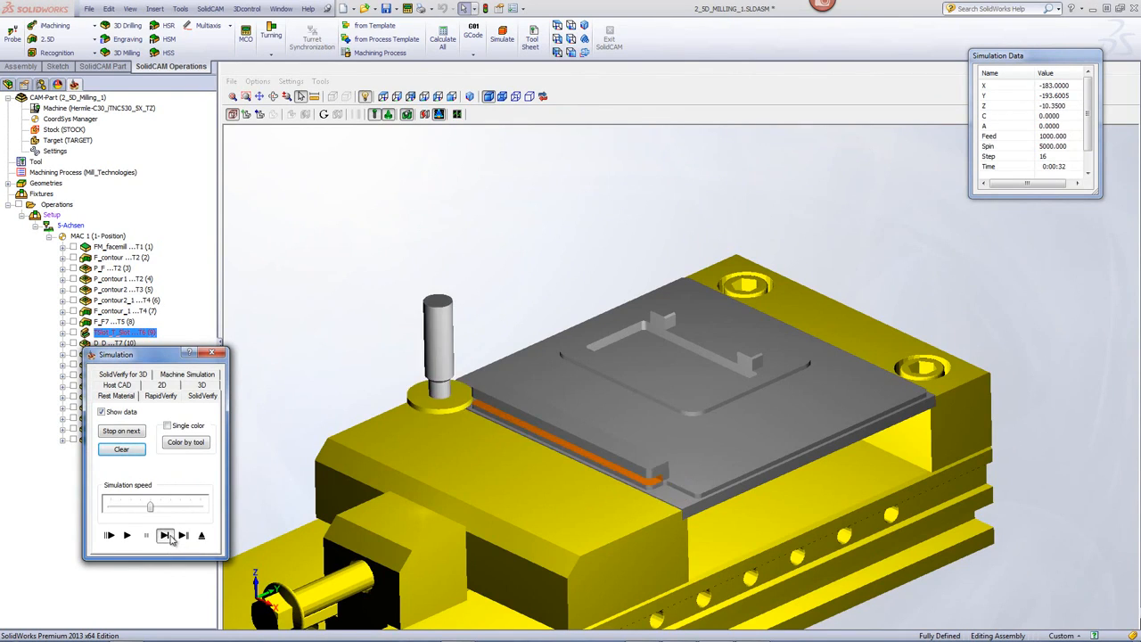
pyautogui.click(171, 539)
pyautogui.click(126, 538)
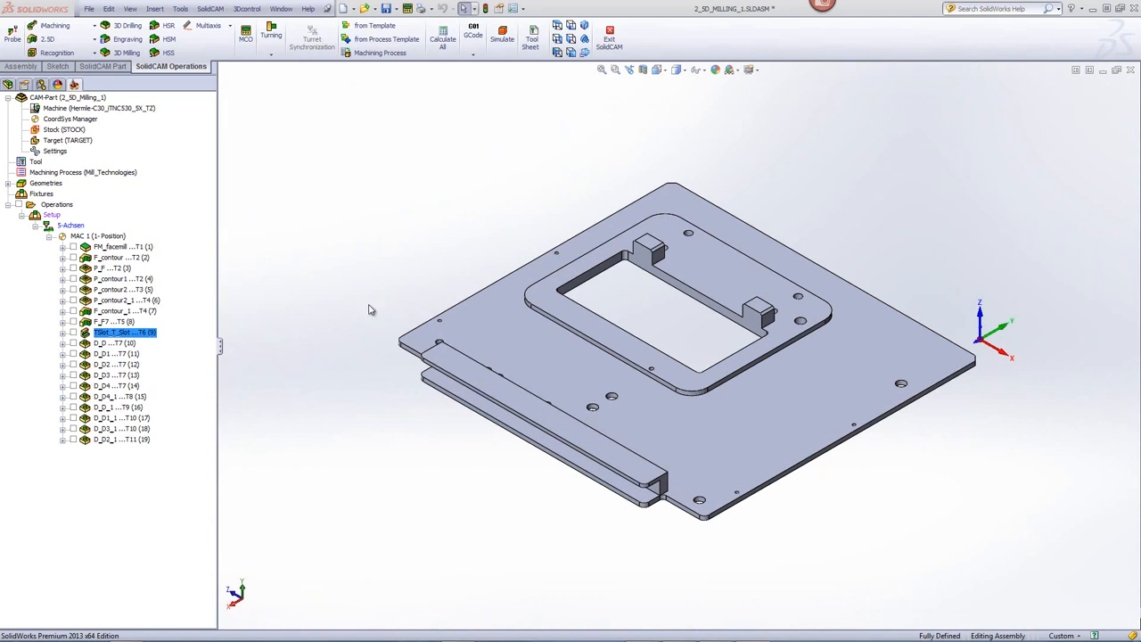
# Step: Examine the part's holes and the T7 spot-drilling operations from D_D to D_D4
pyautogui.moveTo(856, 234); pyautogui.dragTo(848, 263, button='middle')
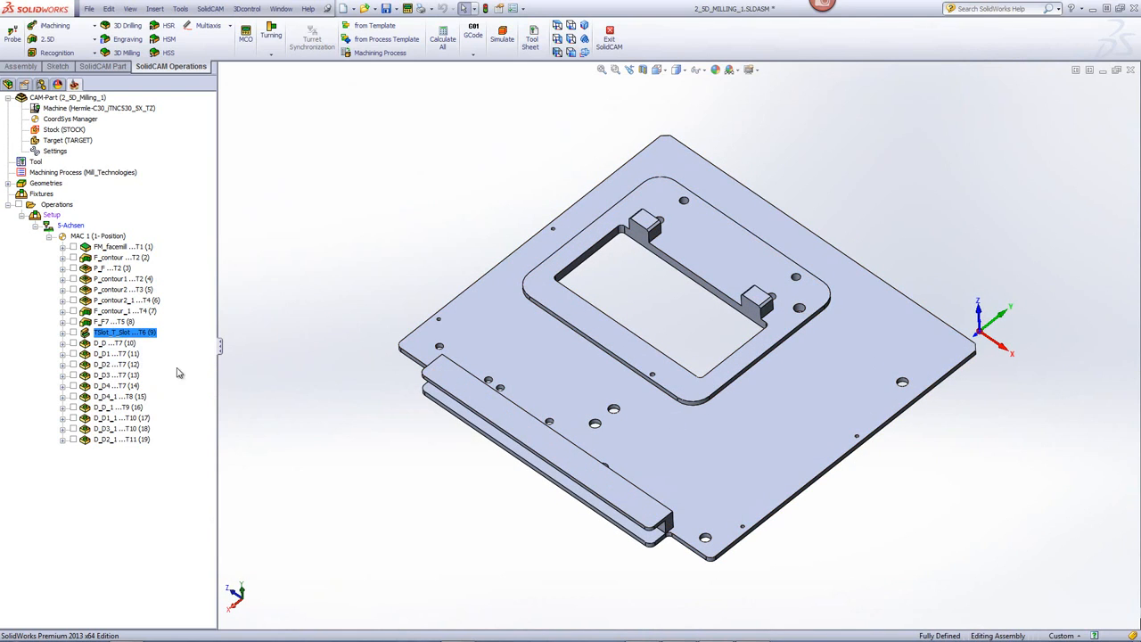
pyautogui.click(100, 343)
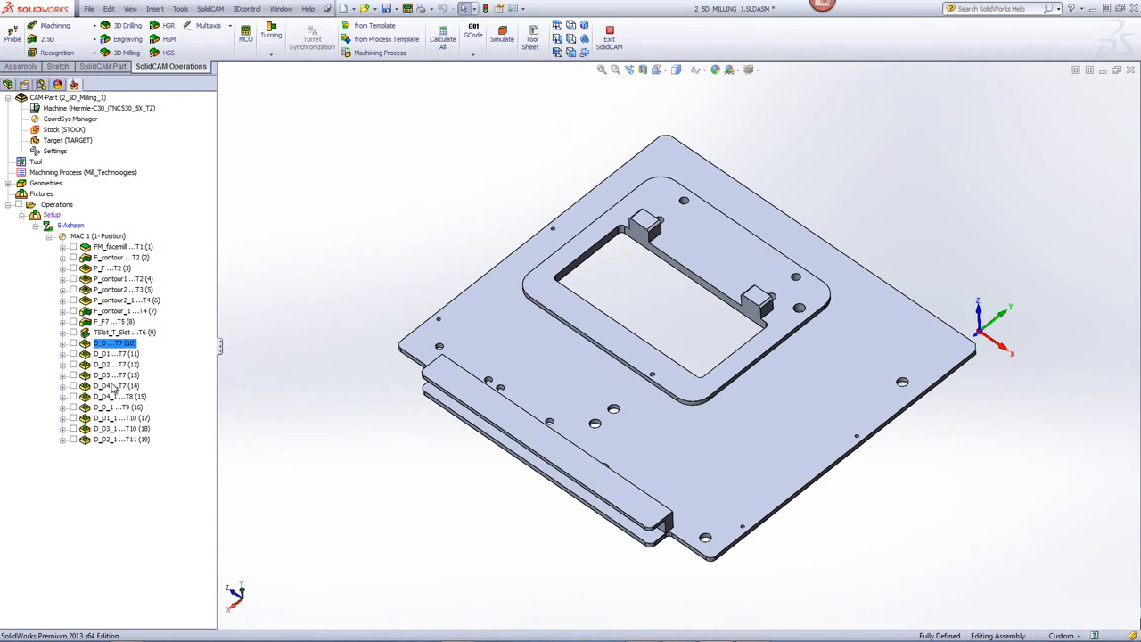
pyautogui.click(118, 387)
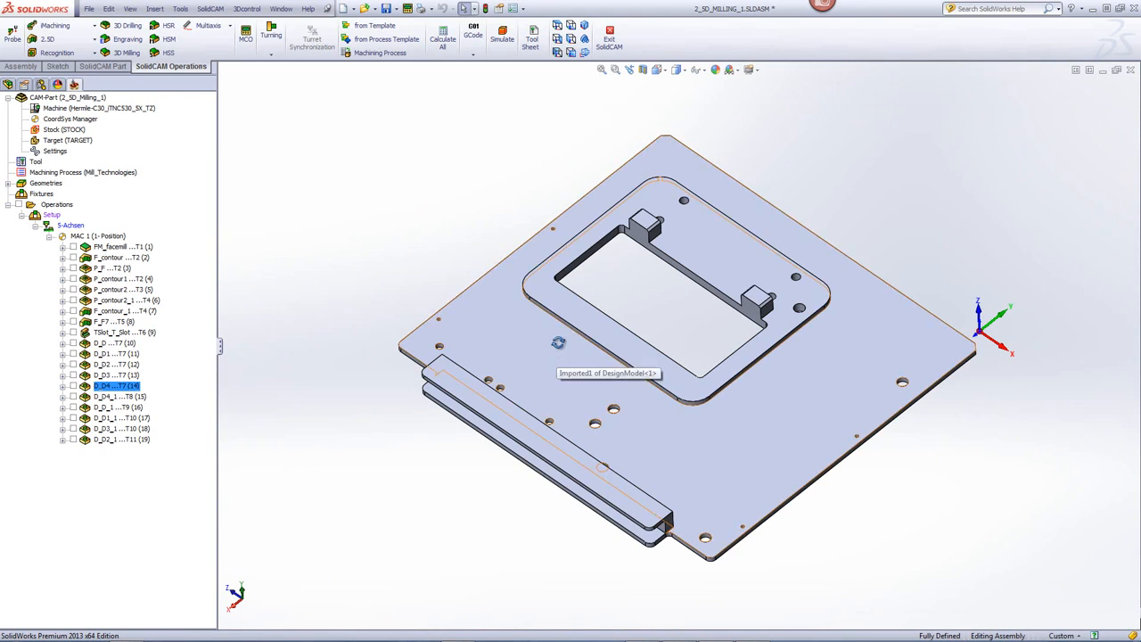
pyautogui.scroll(-3, 624, 426)
pyautogui.scroll(2, 626, 415)
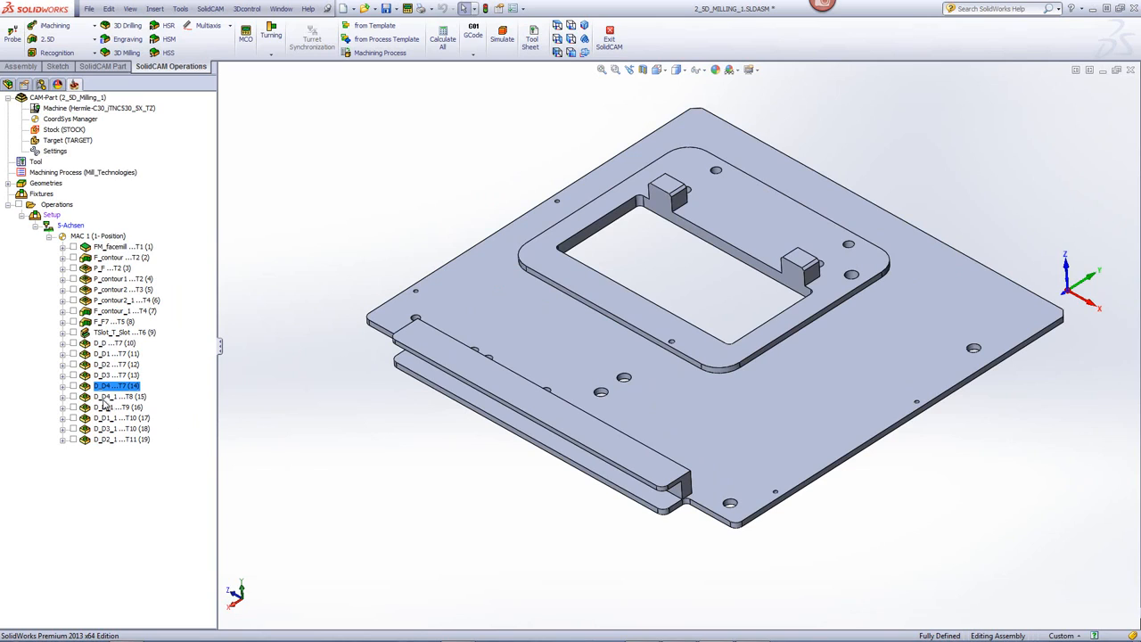
# Step: Look through the drilling operations D_D4_1 to D_D2_1 and the tools T8 to T11 assigned to them
pyautogui.click(103, 398)
pyautogui.click(105, 409)
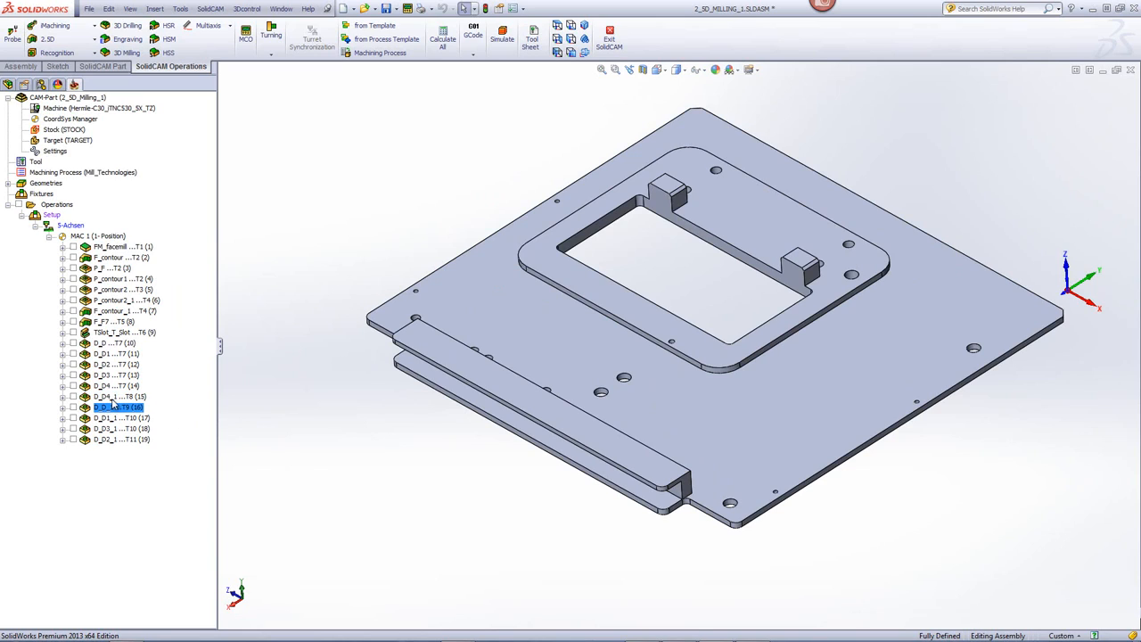
pyautogui.click(115, 398)
pyautogui.click(124, 409)
pyautogui.click(132, 398)
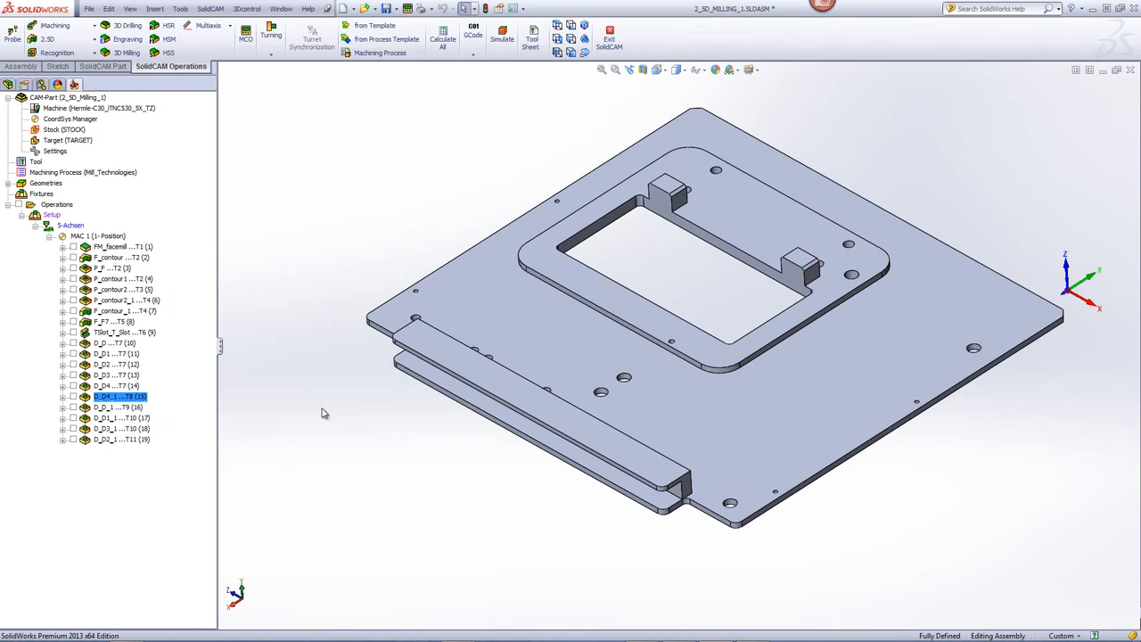
pyautogui.click(124, 409)
pyautogui.click(126, 418)
pyautogui.click(127, 429)
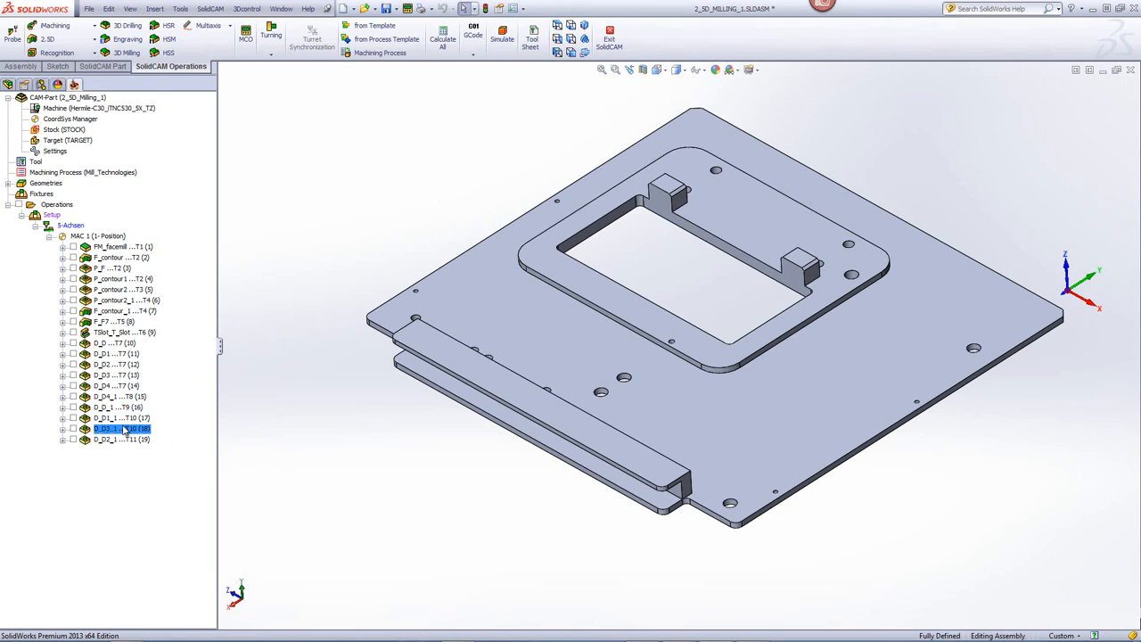
pyautogui.click(129, 439)
pyautogui.click(122, 398)
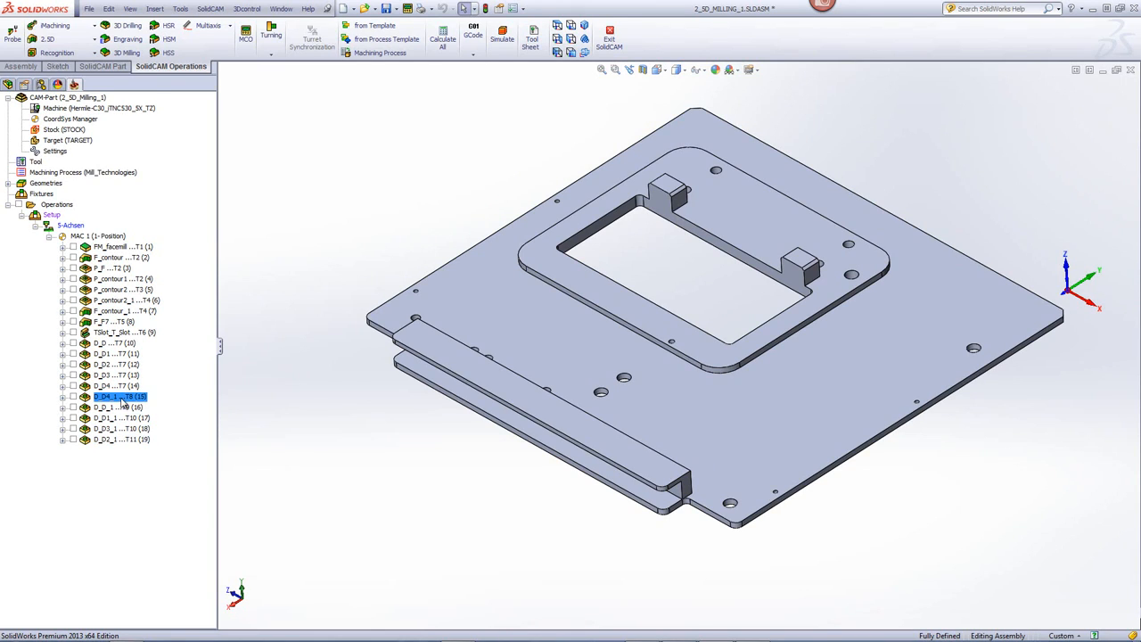
# Step: Start a SolidVerify simulation of all operations and set the simulation speed to maximum
pyautogui.click(63, 206)
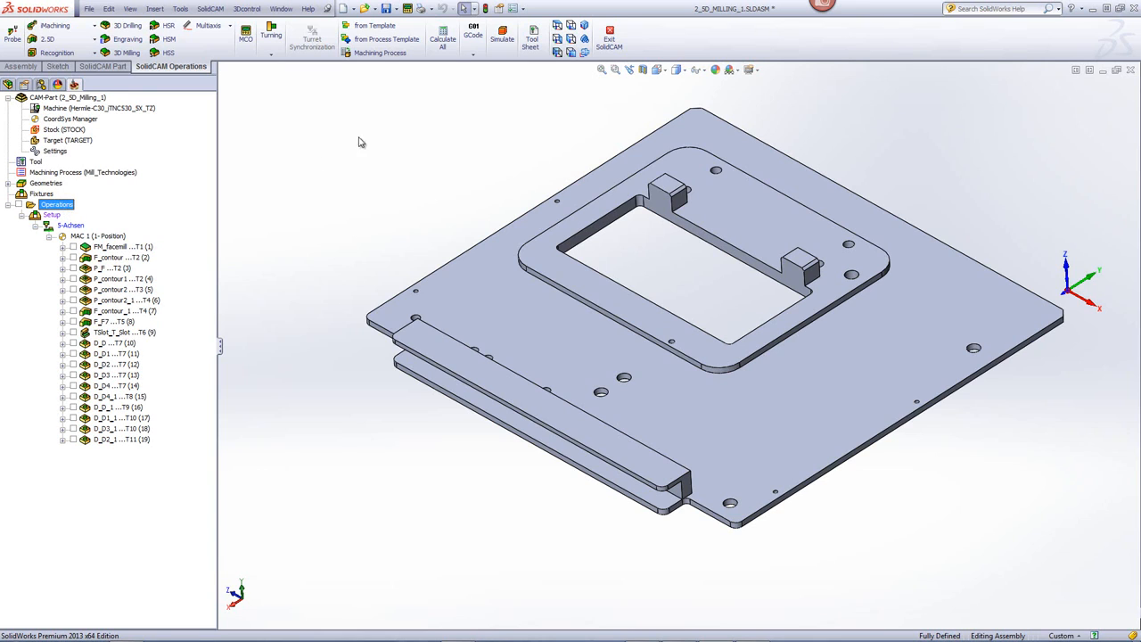
pyautogui.click(502, 37)
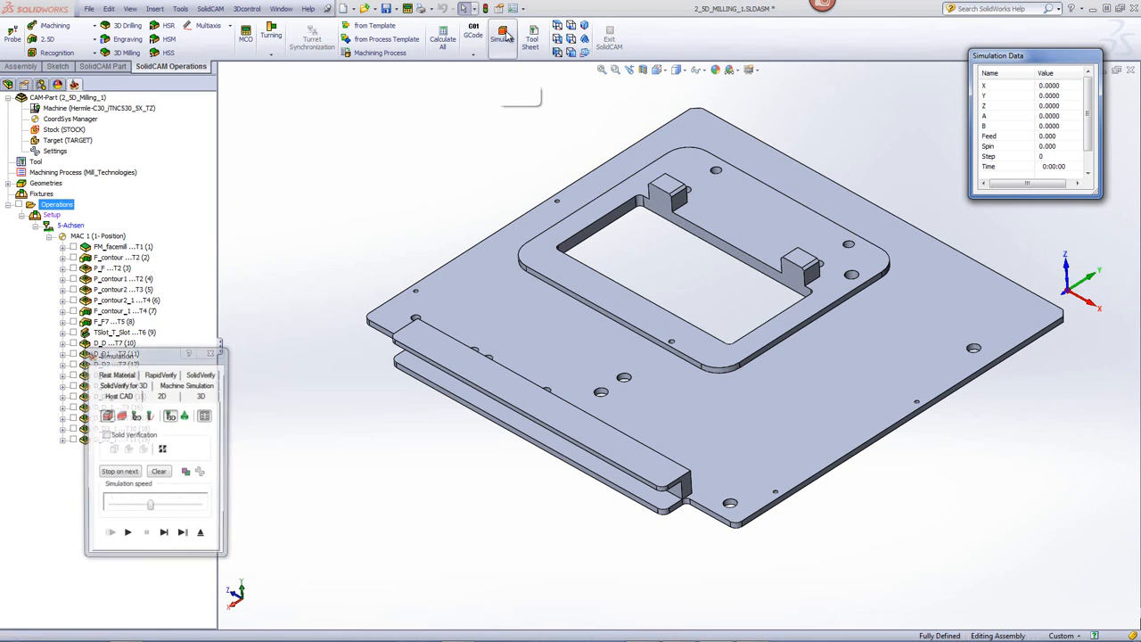
pyautogui.click(199, 375)
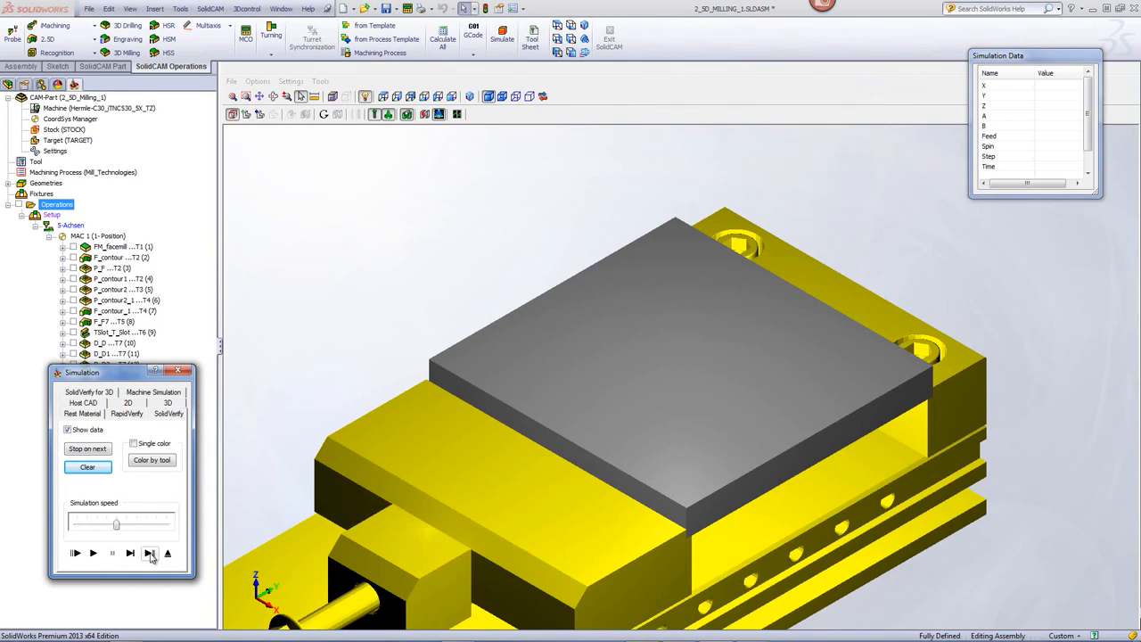
pyautogui.moveTo(121, 527); pyautogui.dragTo(167, 526)
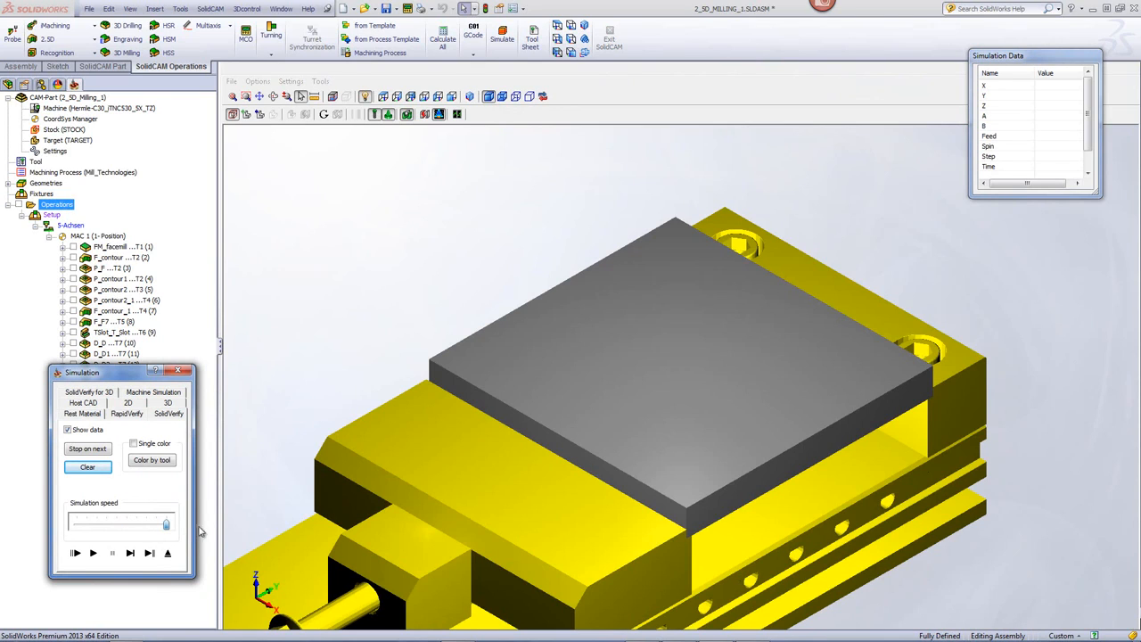
# Step: Simulate the milling operations one operation at a time, from the FM_facemill face milling through the F_F7 chamfer
pyautogui.click(149, 554)
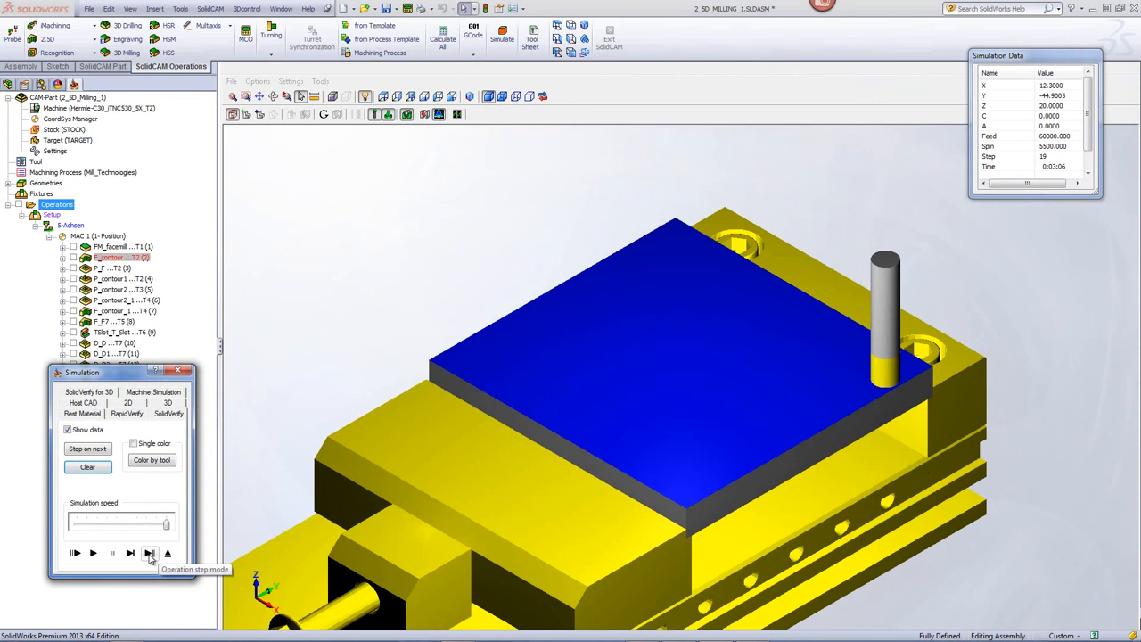
pyautogui.click(148, 554)
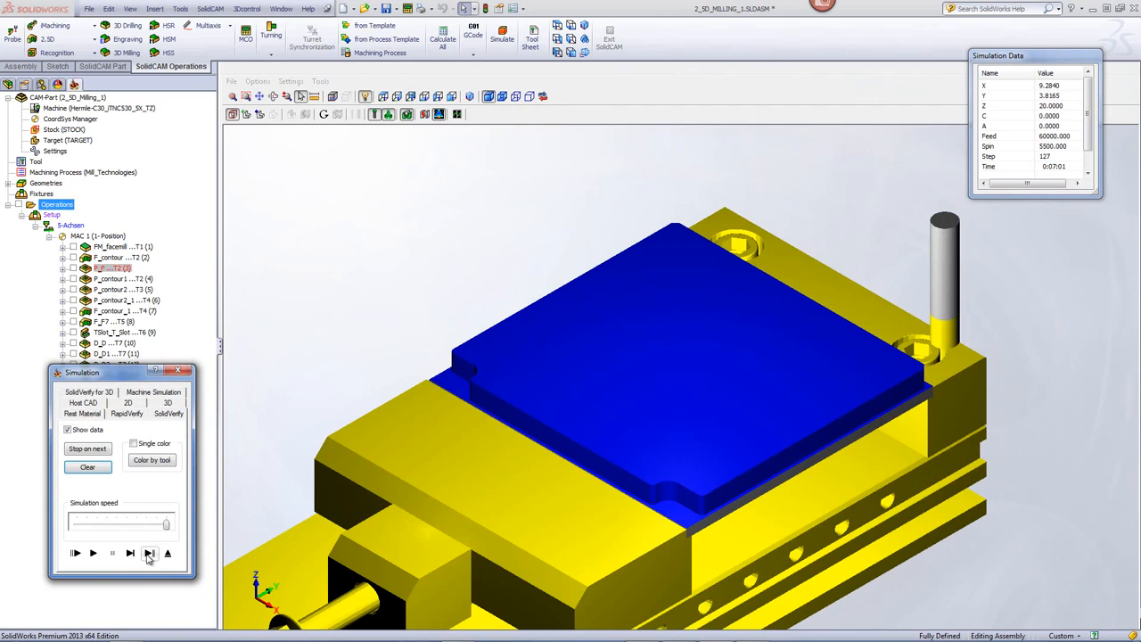
pyautogui.click(149, 553)
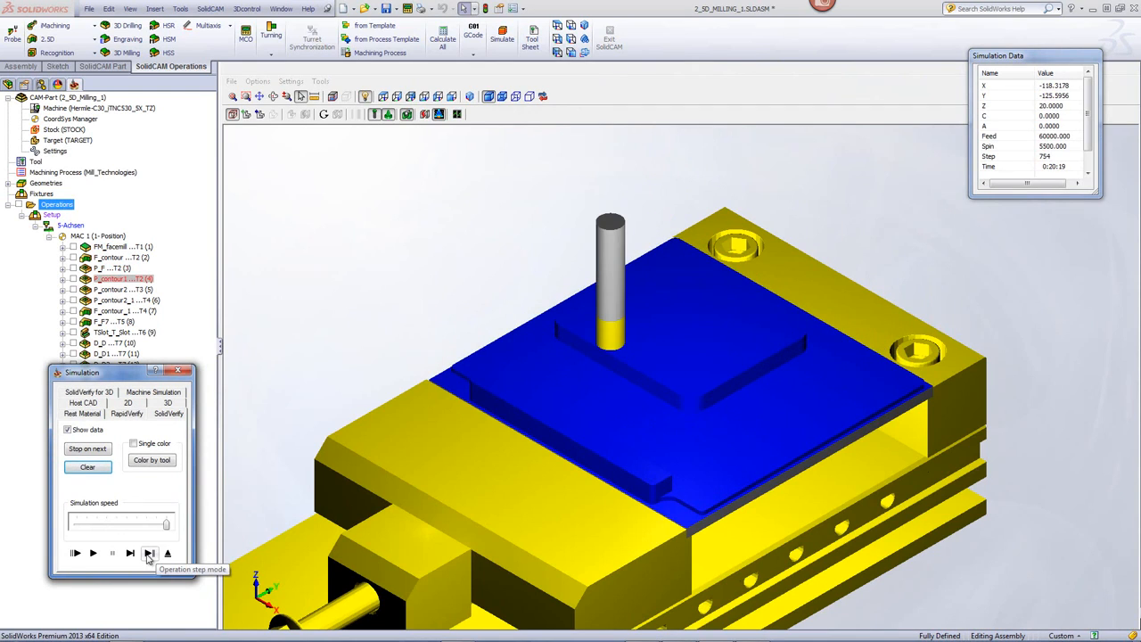
pyautogui.click(149, 553)
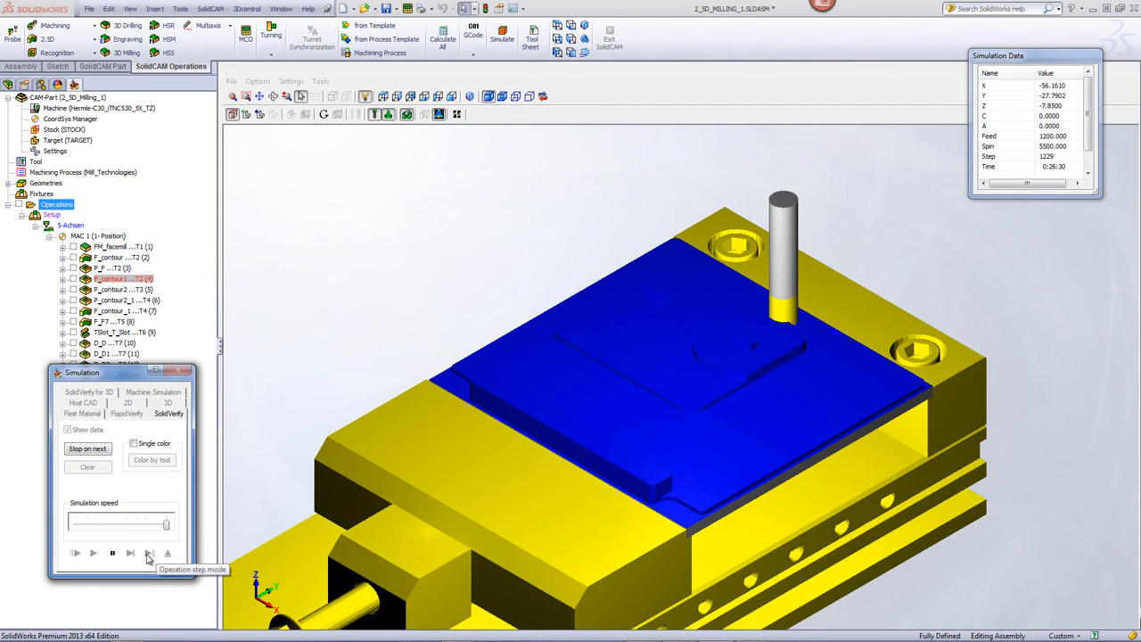
pyautogui.click(149, 553)
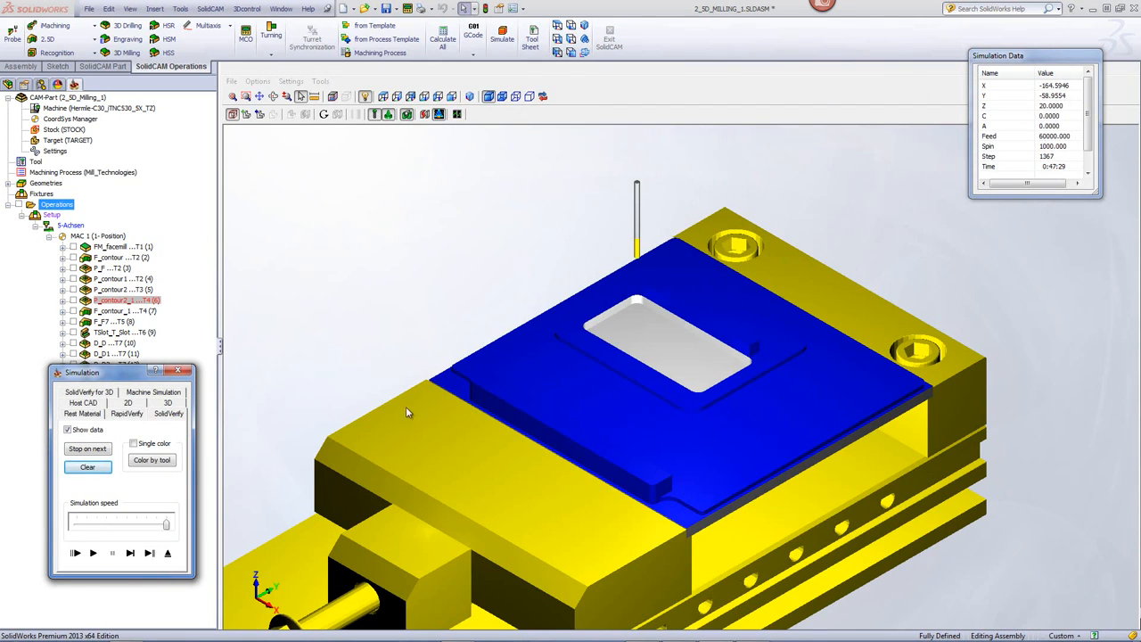
pyautogui.click(149, 554)
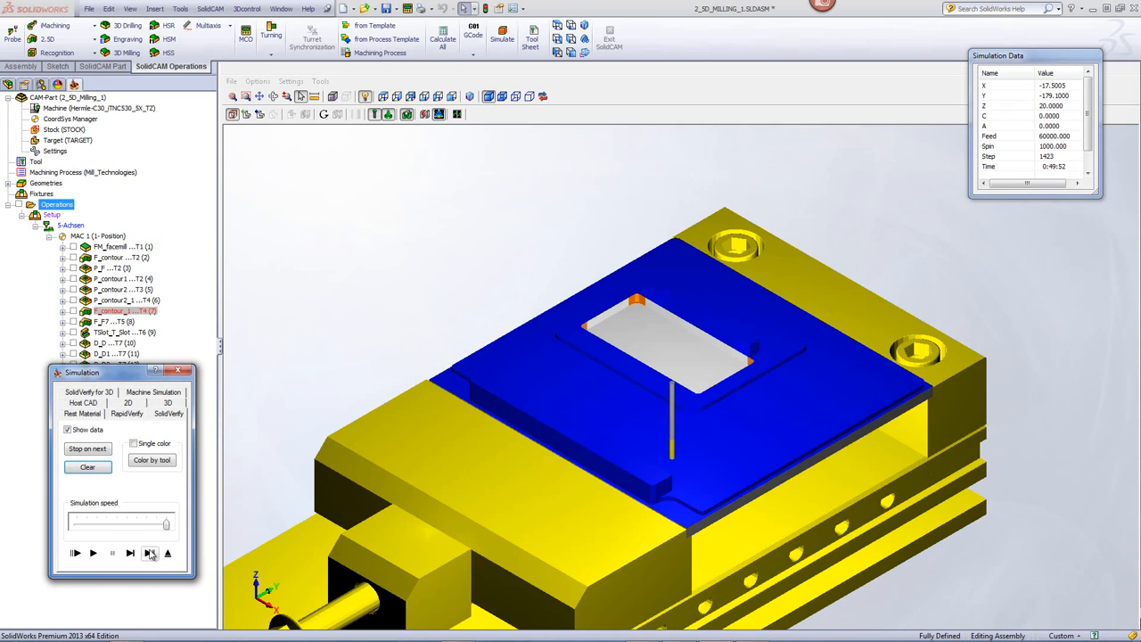
pyautogui.click(149, 554)
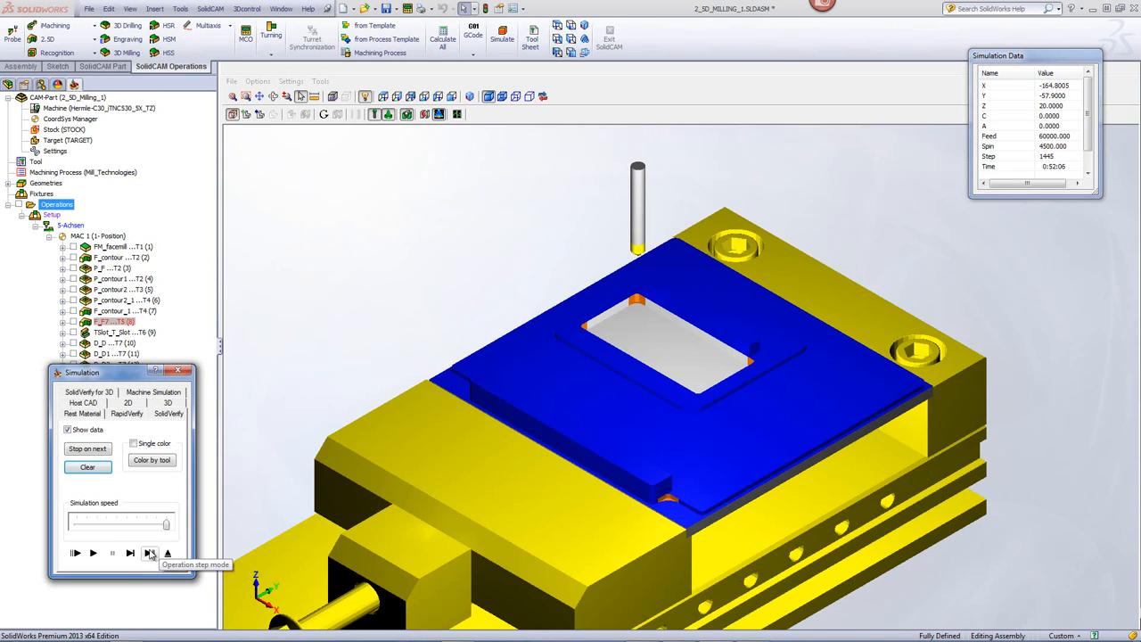
pyautogui.click(149, 554)
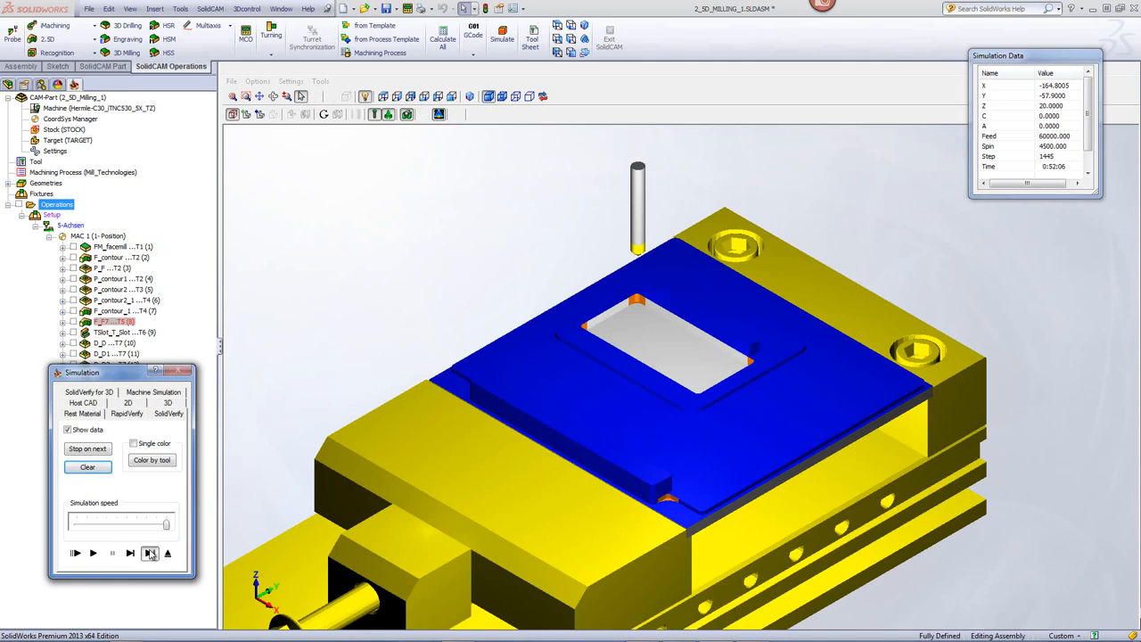
# Step: Simulate the T-Slot operation and the T7 spot-drilling operations one operation at a time
pyautogui.moveTo(666, 348); pyautogui.dragTo(711, 346, button='middle')
pyautogui.scroll(2, 724, 322)
pyautogui.scroll(-3, 722, 325)
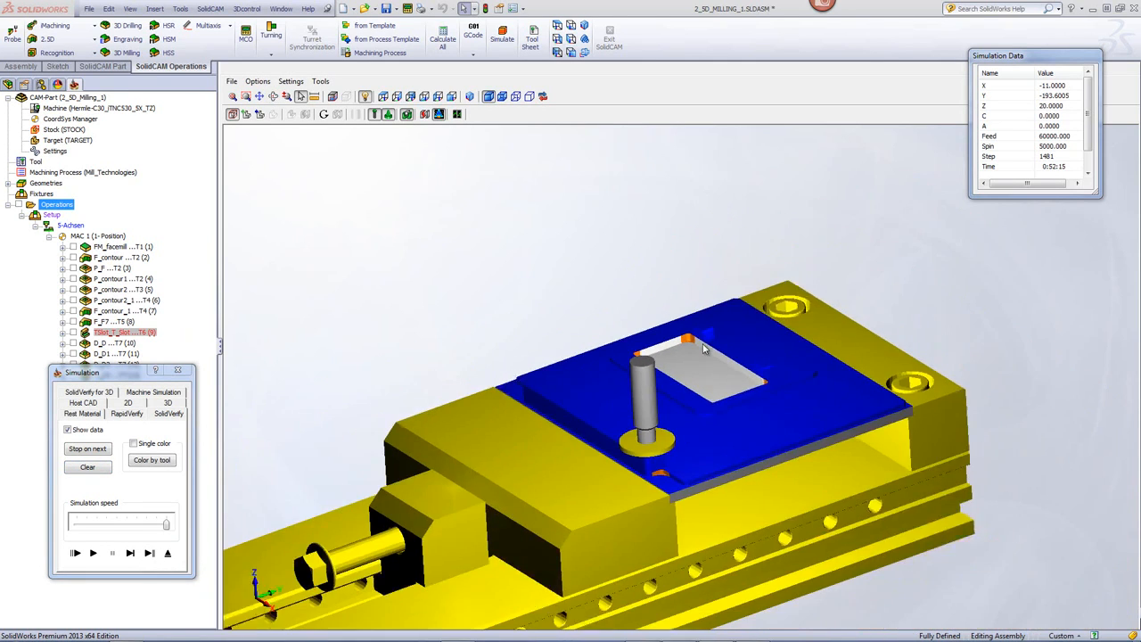
pyautogui.click(148, 554)
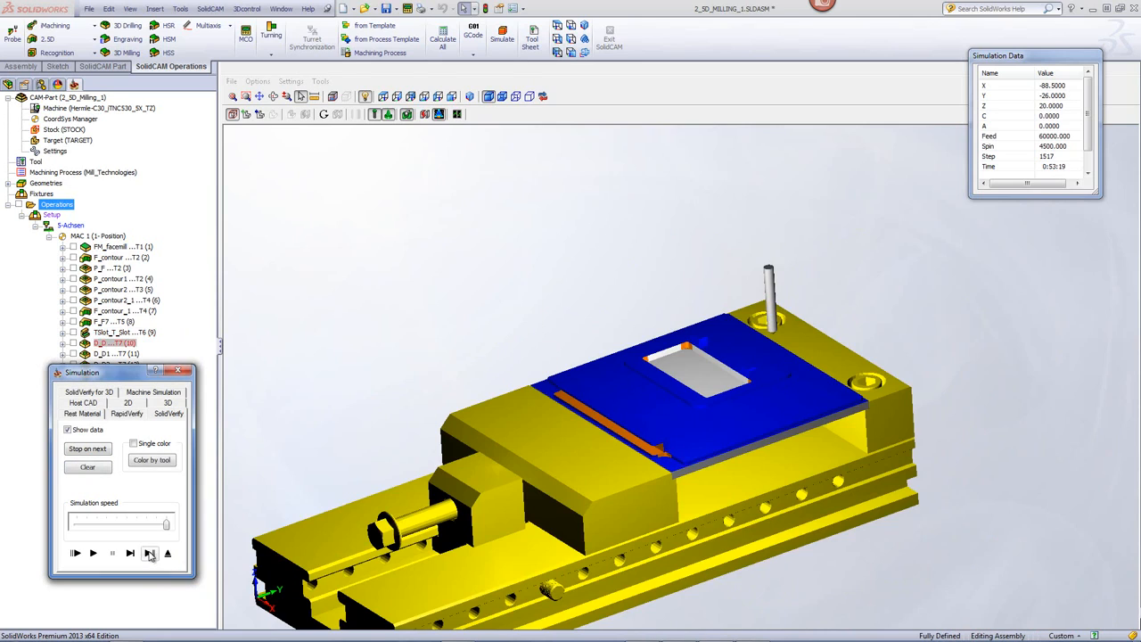
pyautogui.click(149, 553)
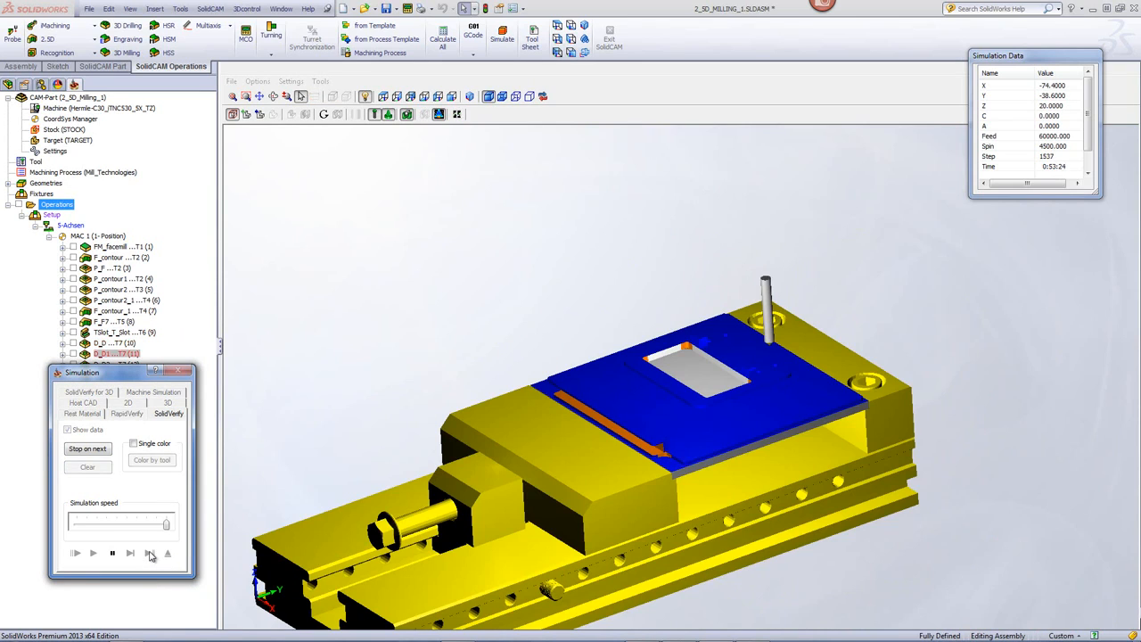
pyautogui.click(150, 554)
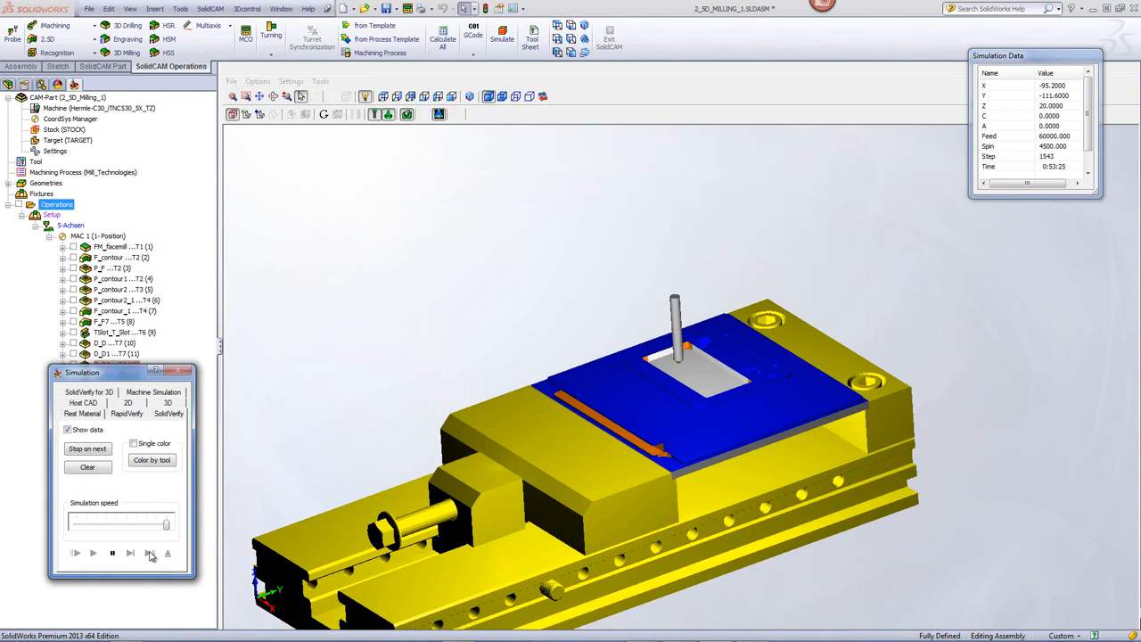
pyautogui.click(150, 554)
pyautogui.click(150, 553)
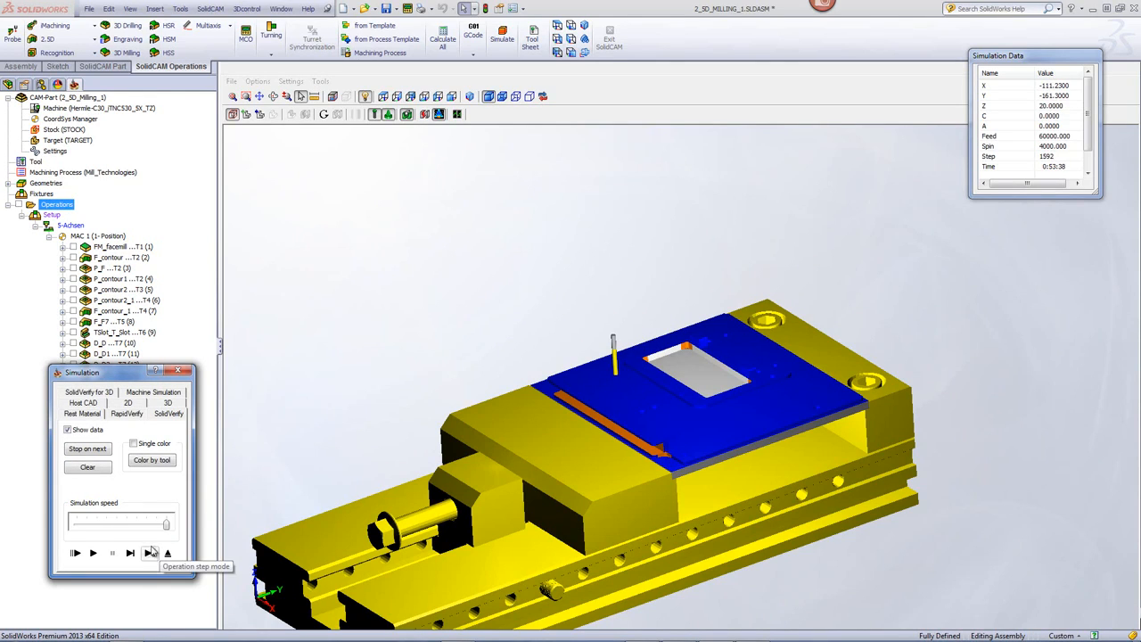
# Step: Play the remaining drilling operations at a reduced simulation speed and exit the simulation
pyautogui.moveTo(166, 525); pyautogui.dragTo(136, 525)
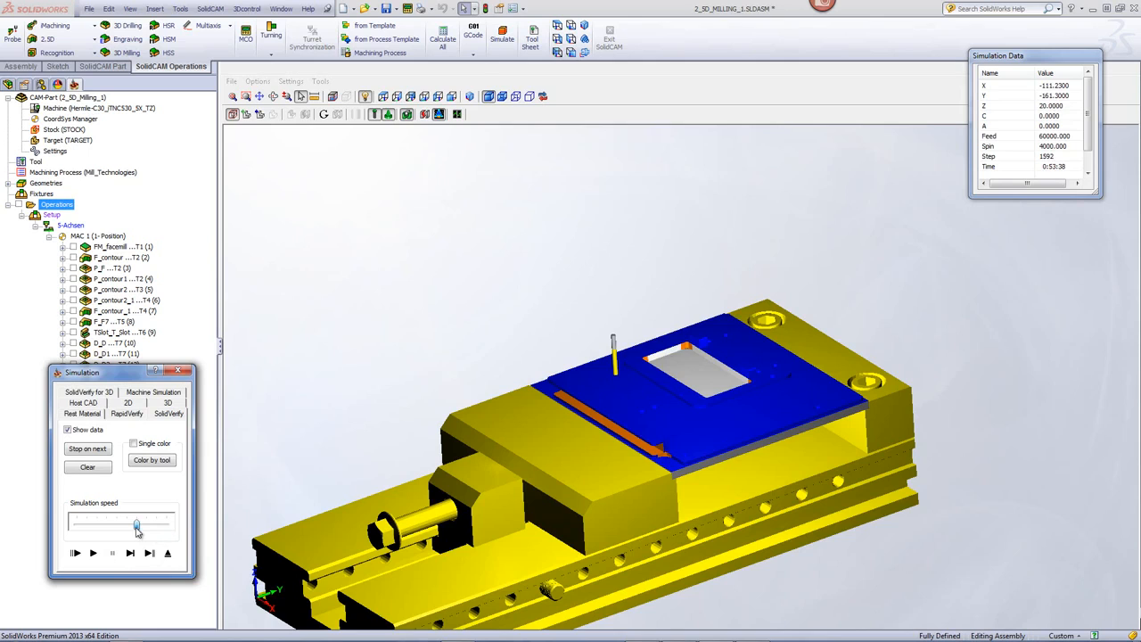
pyautogui.click(96, 553)
pyautogui.moveTo(438, 370); pyautogui.dragTo(454, 365, button='middle')
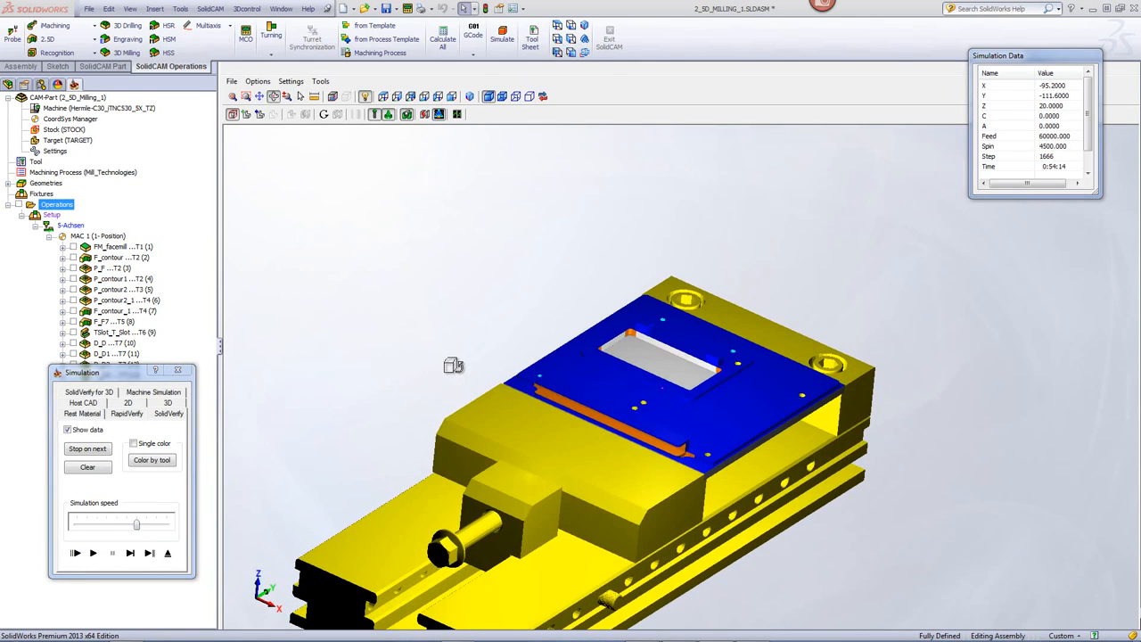
pyautogui.click(166, 554)
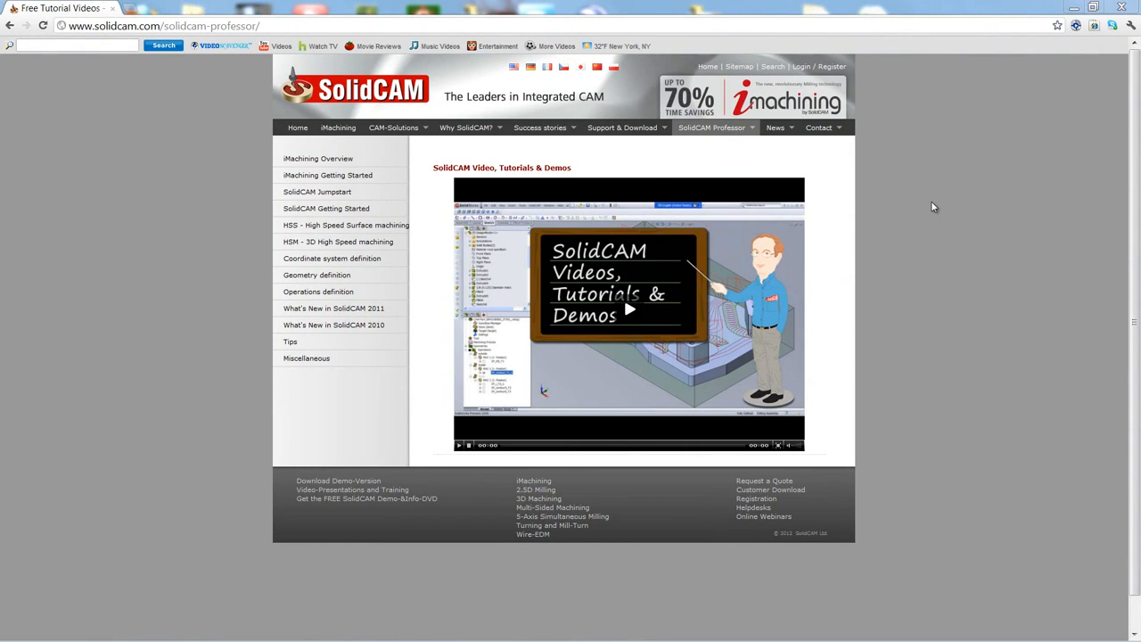
# Step: Look over the SolidCAM Professor tutorial topics on the SolidCAM website in the browser
pyautogui.moveTo(724, 134)
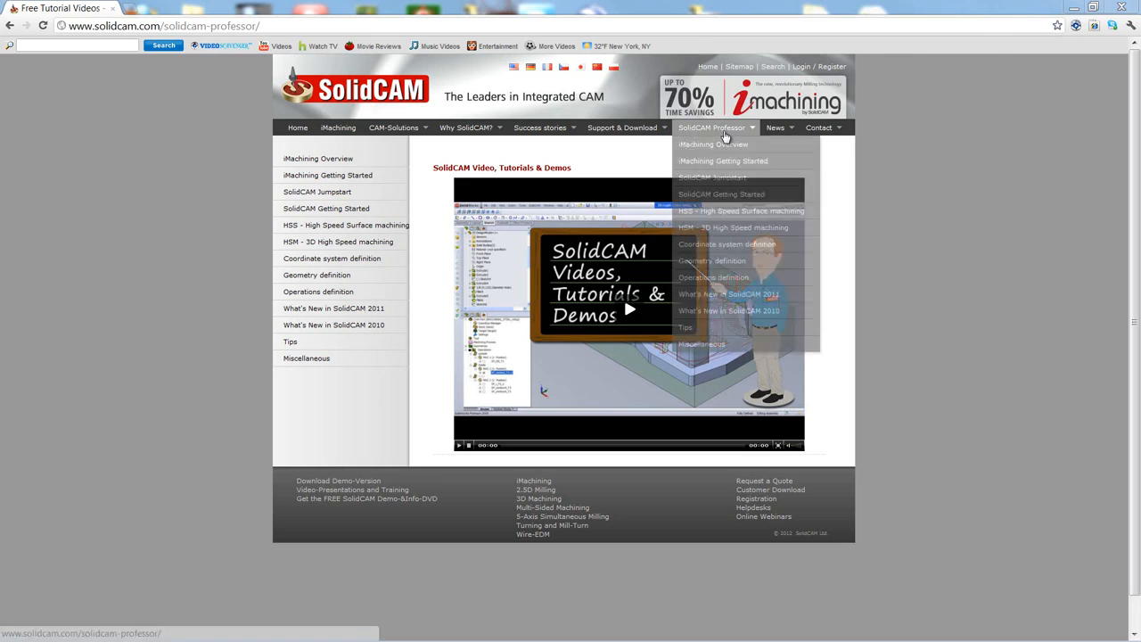